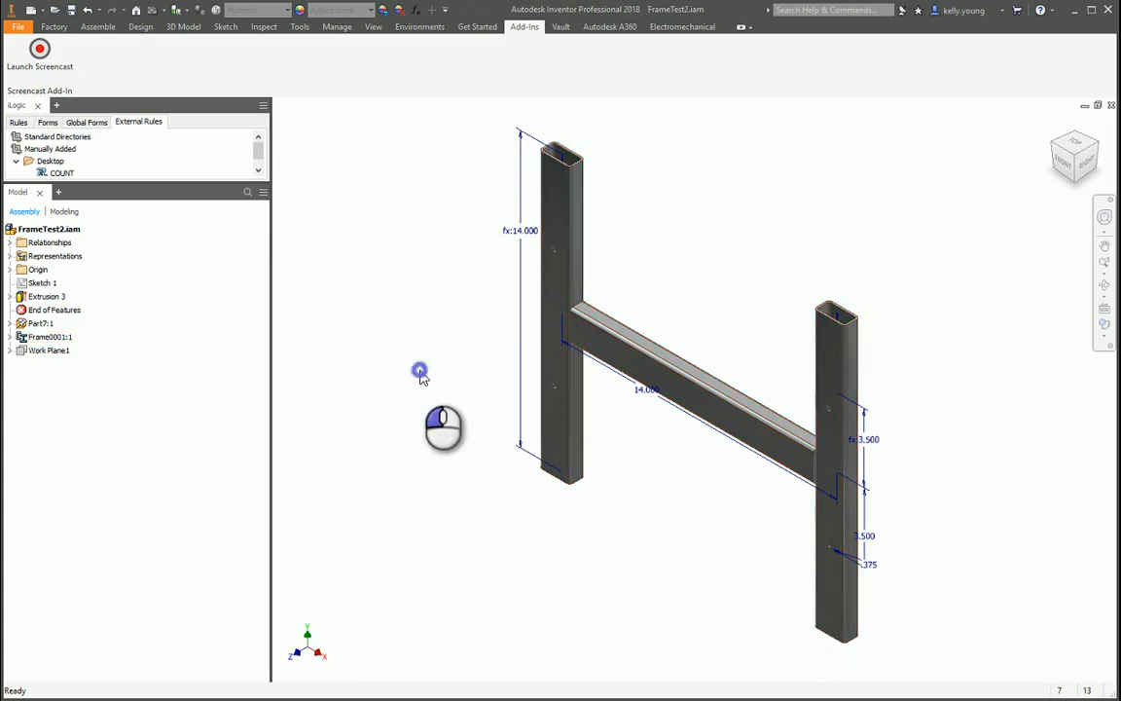
- Open the sketch under Extrusion 3 for editing and display the frame assembly in wireframe
click(9, 295)
double_click(54, 309)
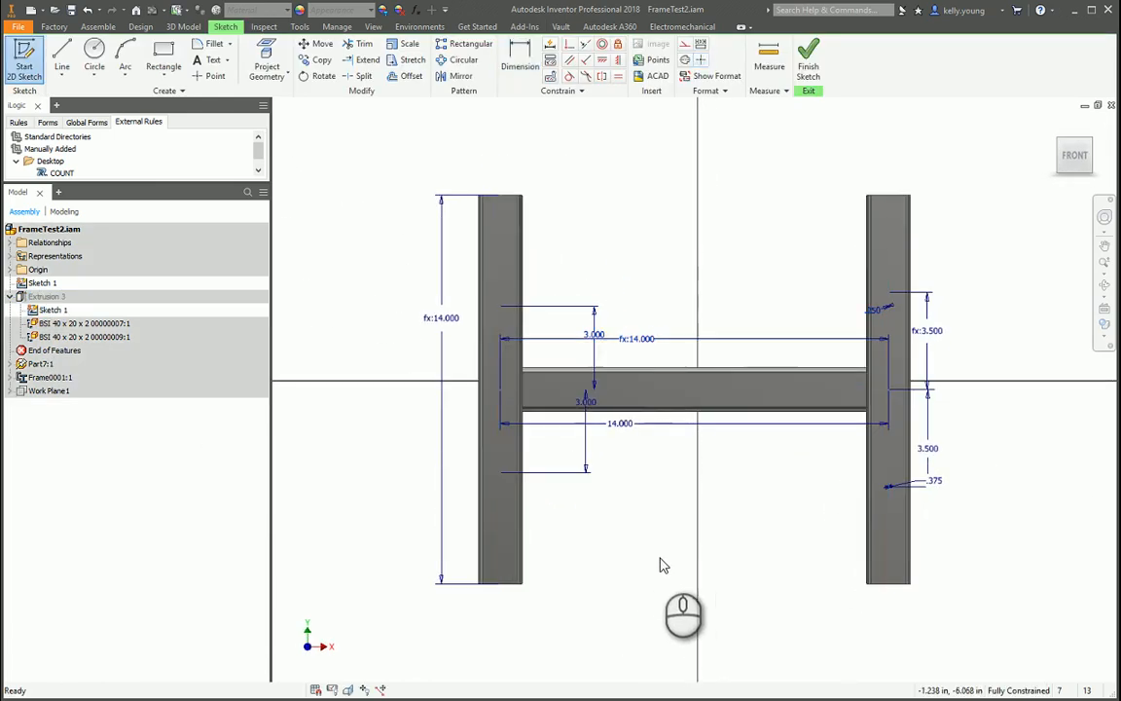
click(1103, 324)
click(989, 400)
mouse_move(901, 455)
shift+middle_down()
mouse_move(699, 484)
mouse_move(645, 478)
shift+middle_up()
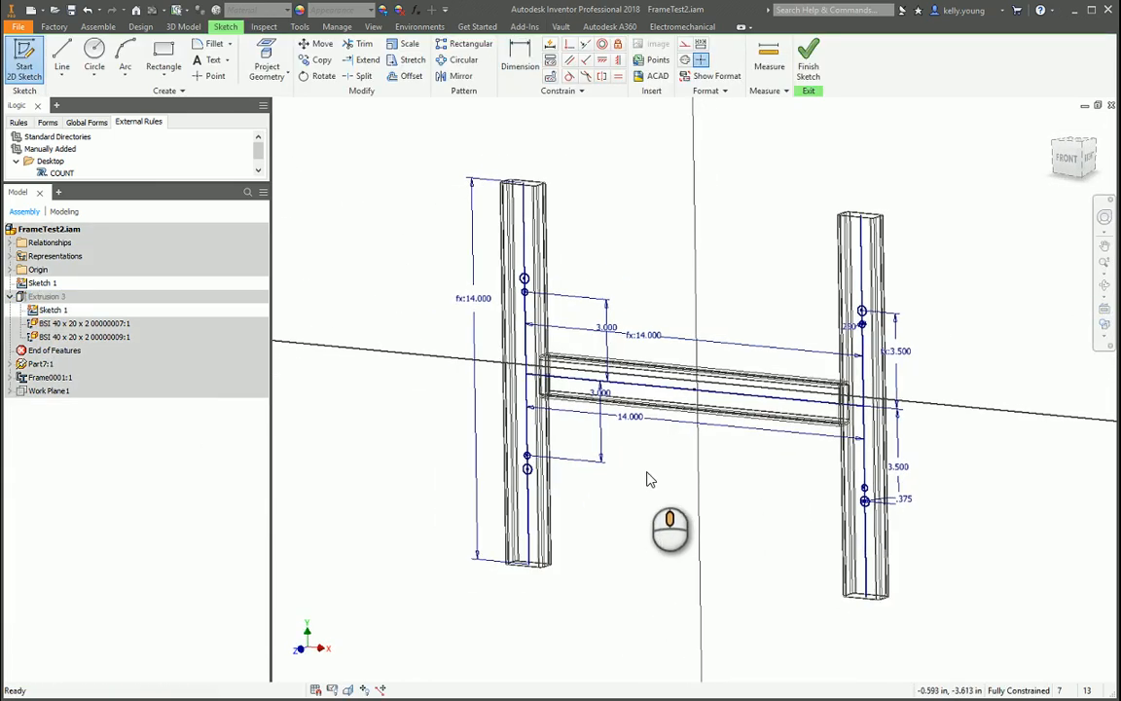
- Try to project the left upright's line from Part7:1's Sketch1 into the assembly sketch
click(39, 363)
click(9, 363)
click(142, 388)
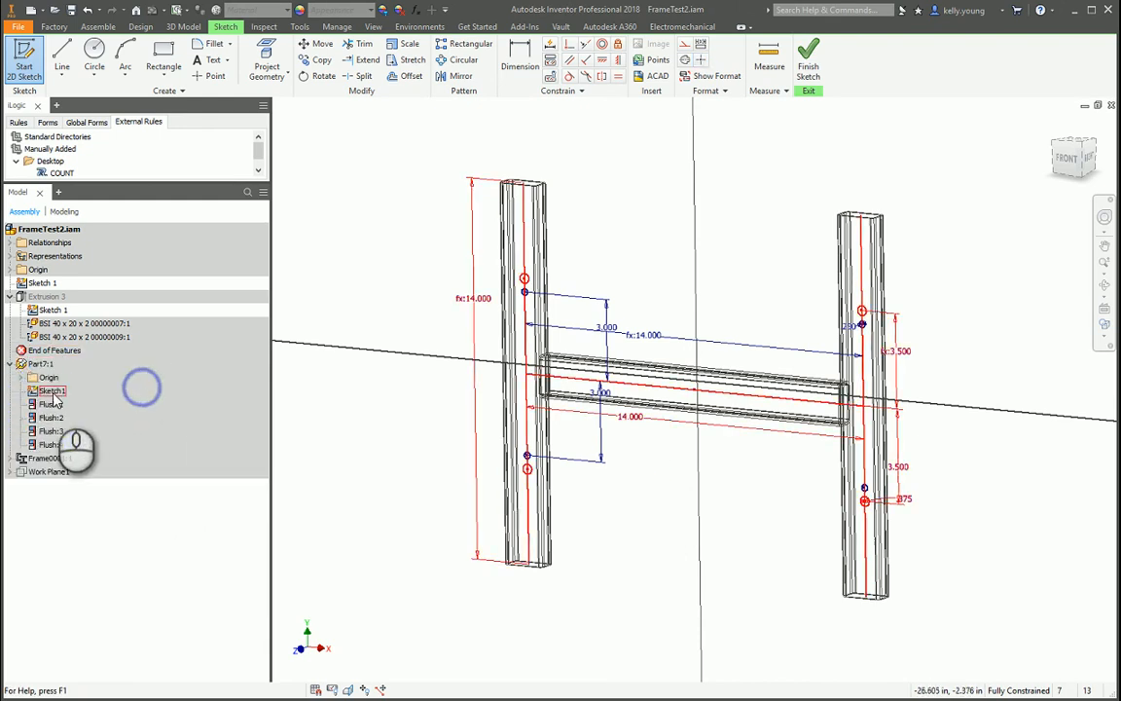
click(53, 391)
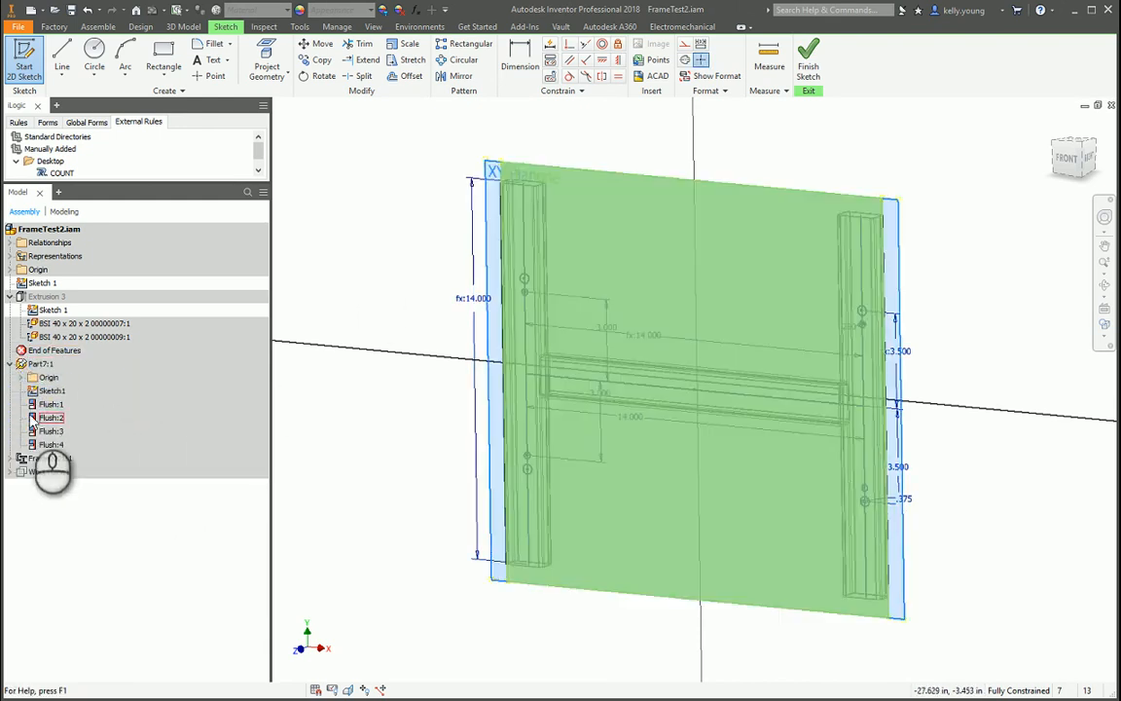
click(261, 64)
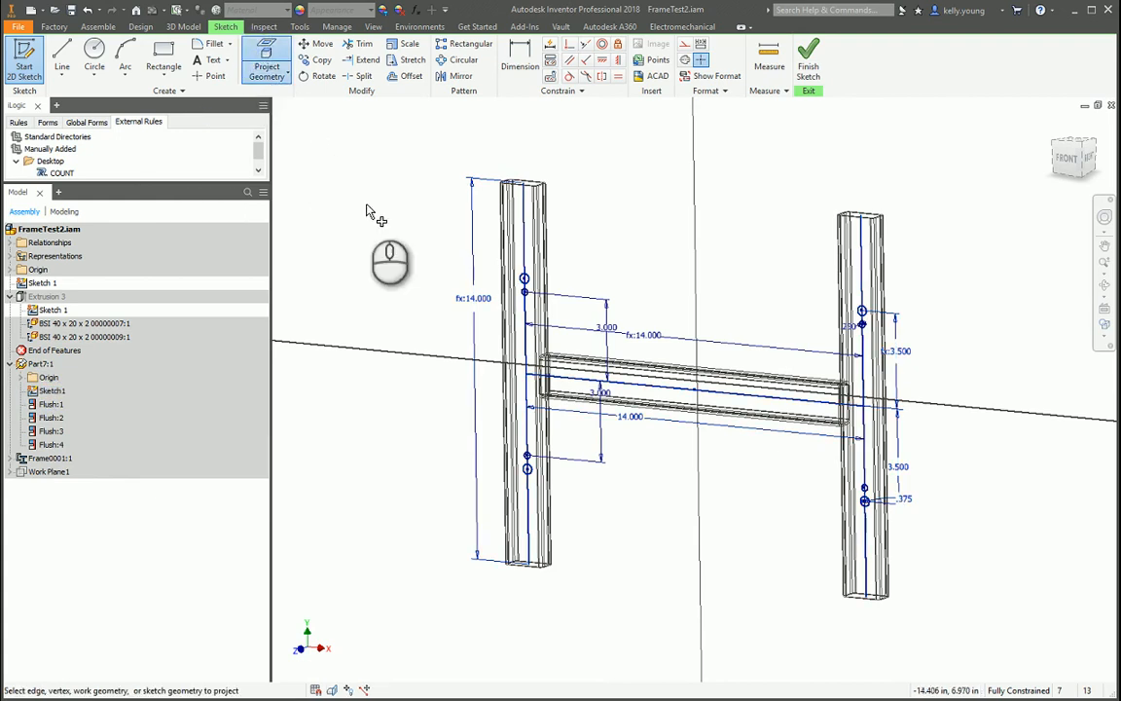
click(526, 216)
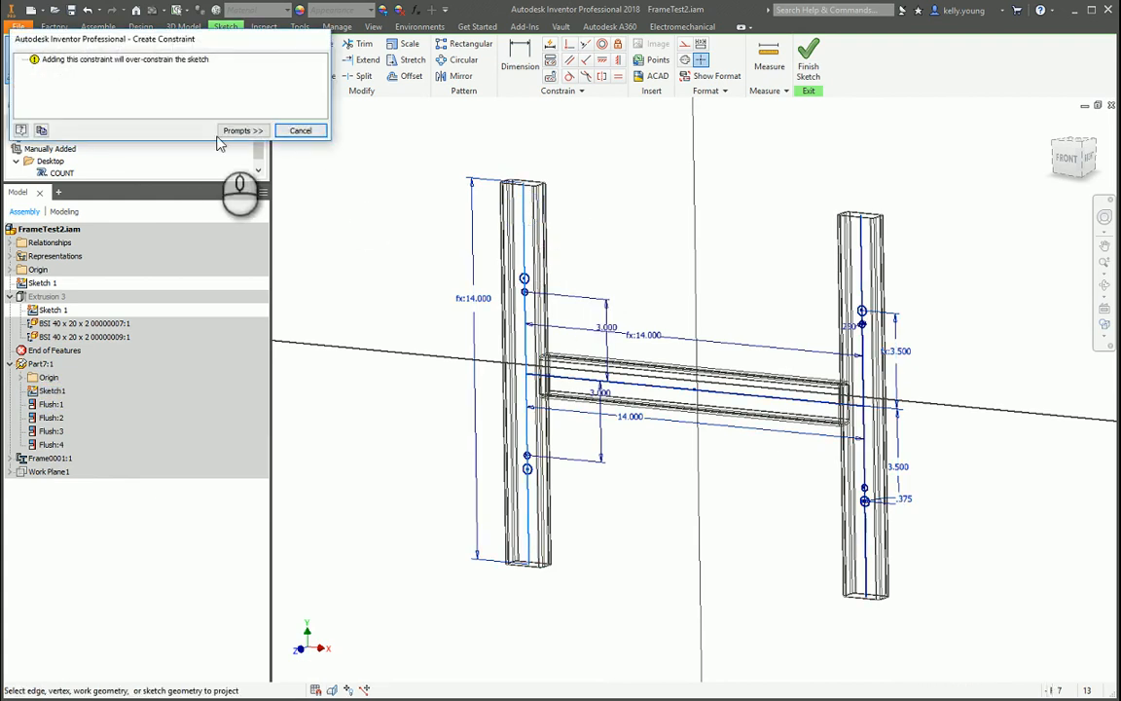
click(299, 132)
key(Escape)
shift+middle_drag(541, 371, 482, 389)
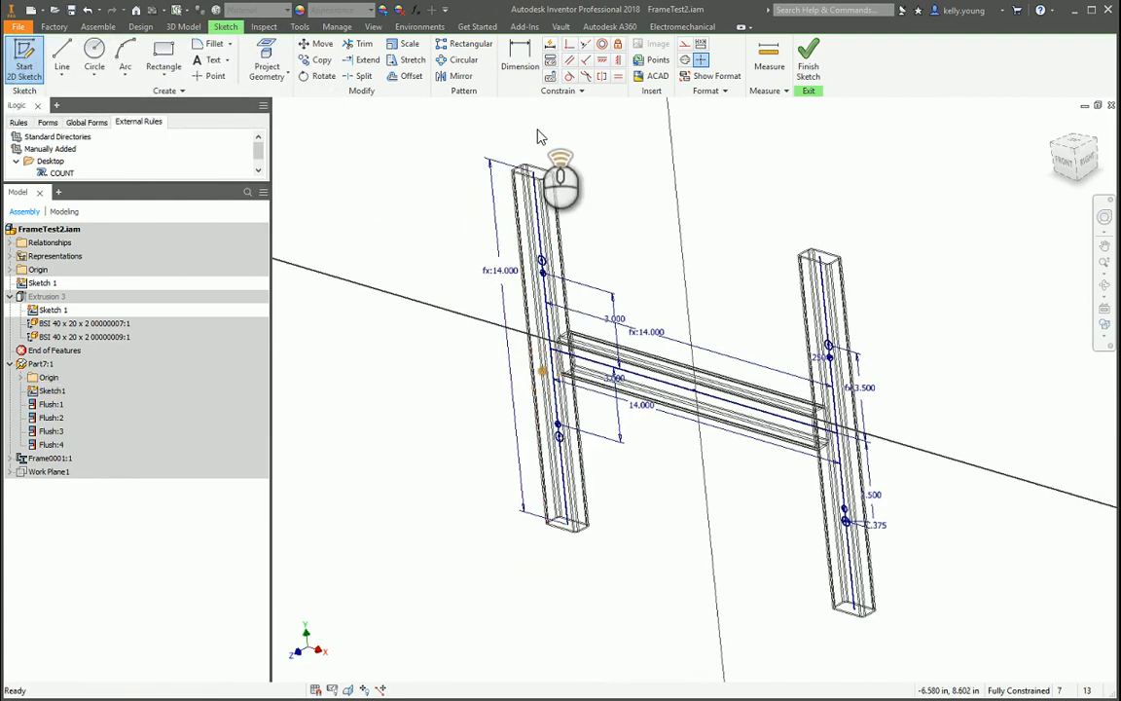
scroll(537, 134, up, 5)
click(524, 331)
middle_drag(685, 260, 578, 145)
scroll(590, 224, down, 5)
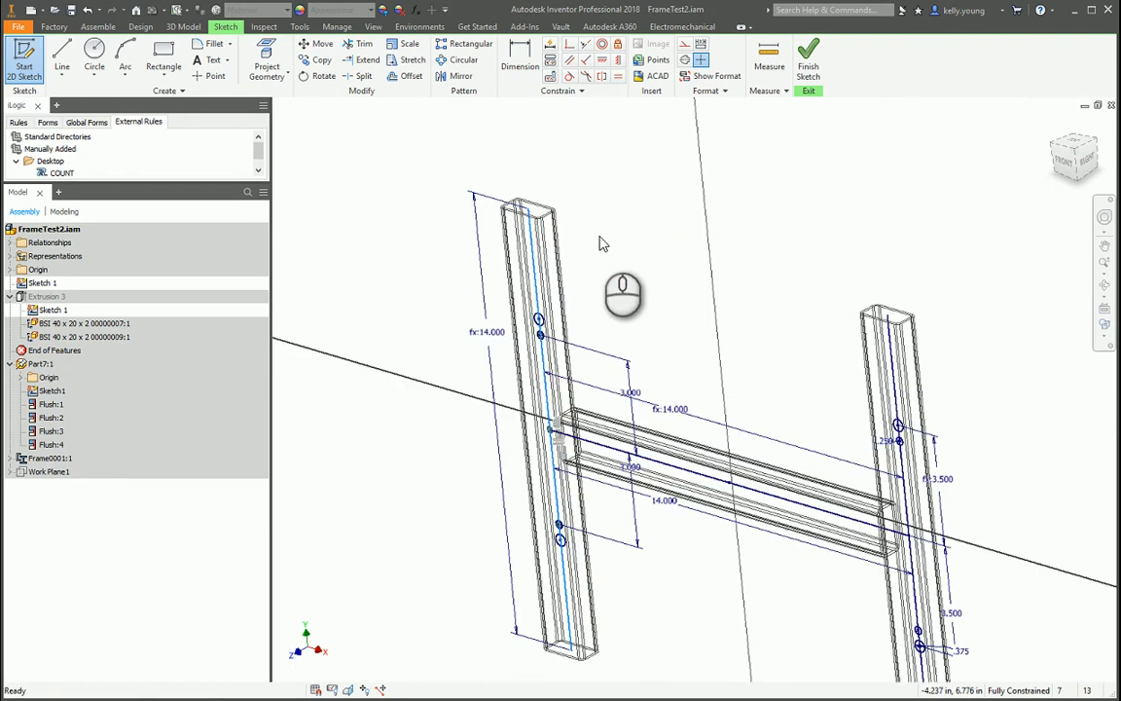
key(Escape)
drag(356, 187, 373, 198)
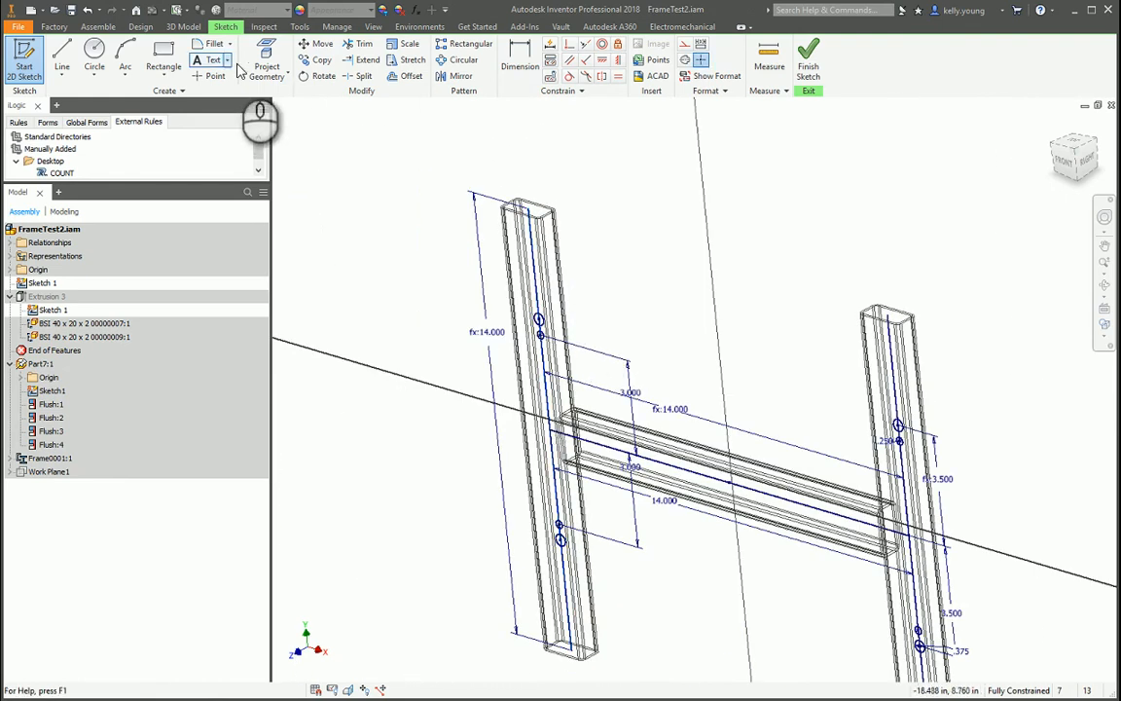
- Try again to project the left upright's skeleton line, using Select Other to pick it
click(267, 66)
right_click(536, 242)
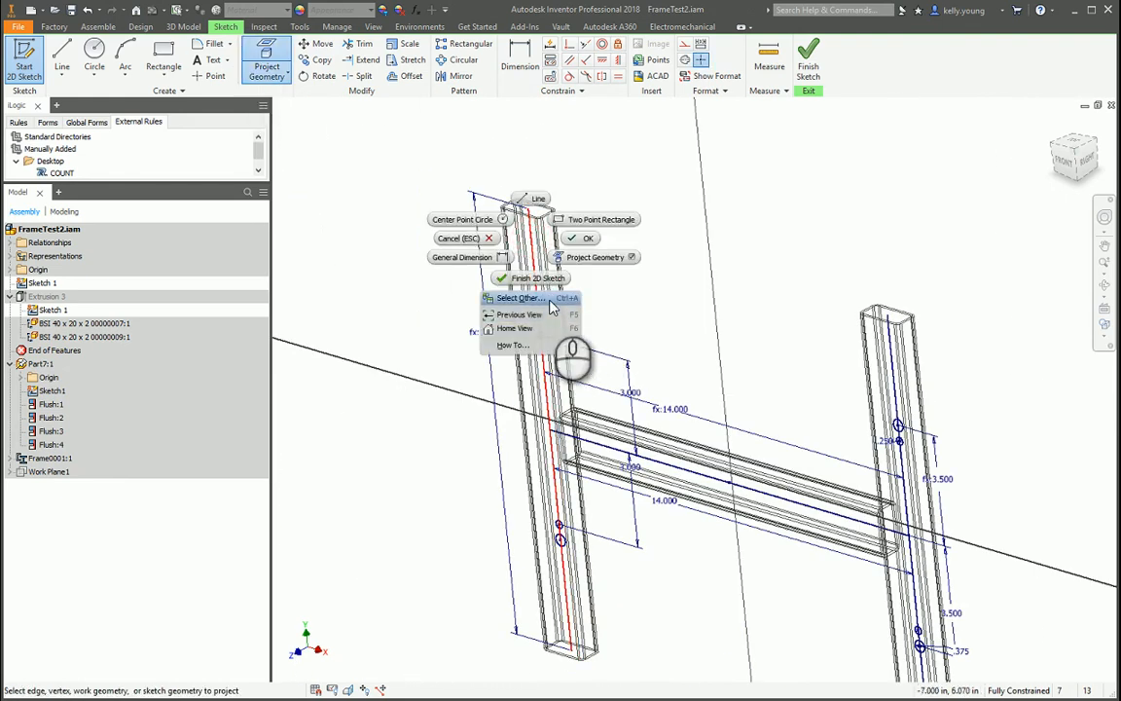
click(551, 304)
right_click(534, 278)
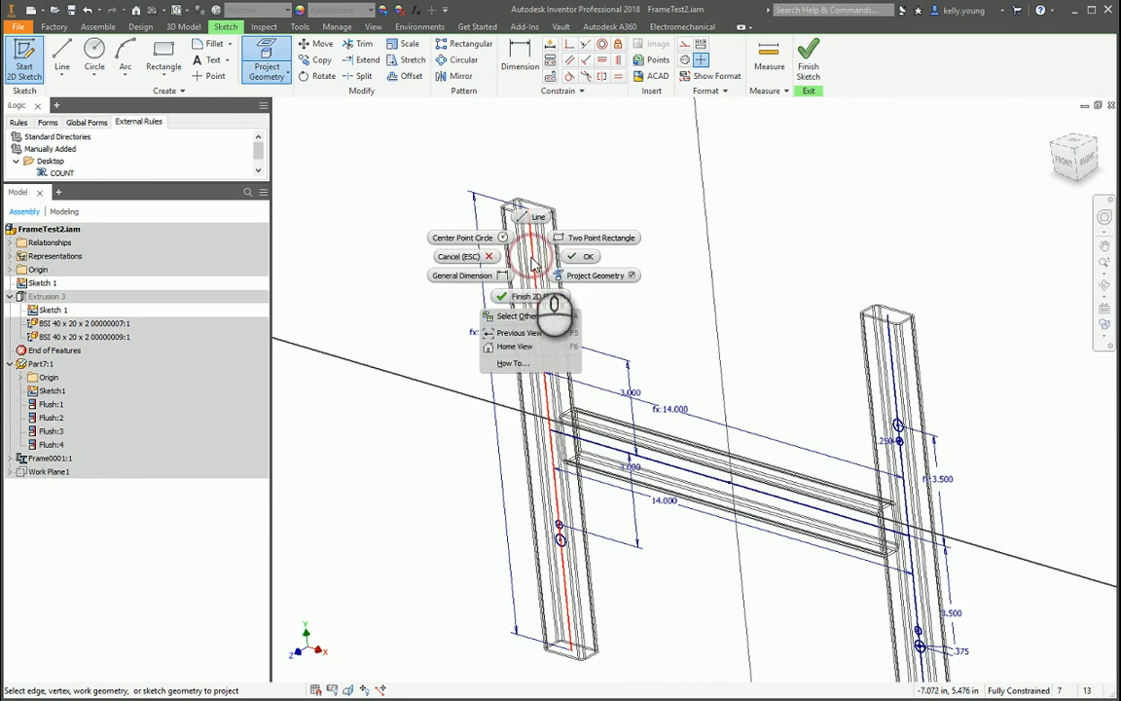
click(547, 327)
click(553, 331)
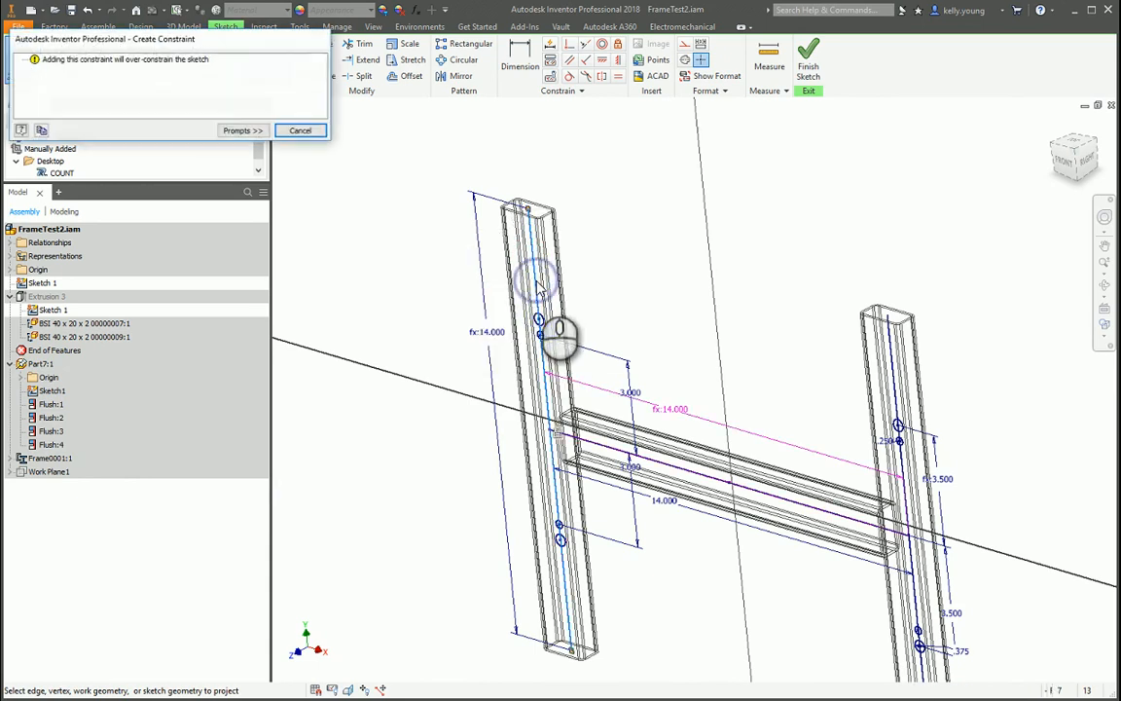
click(241, 131)
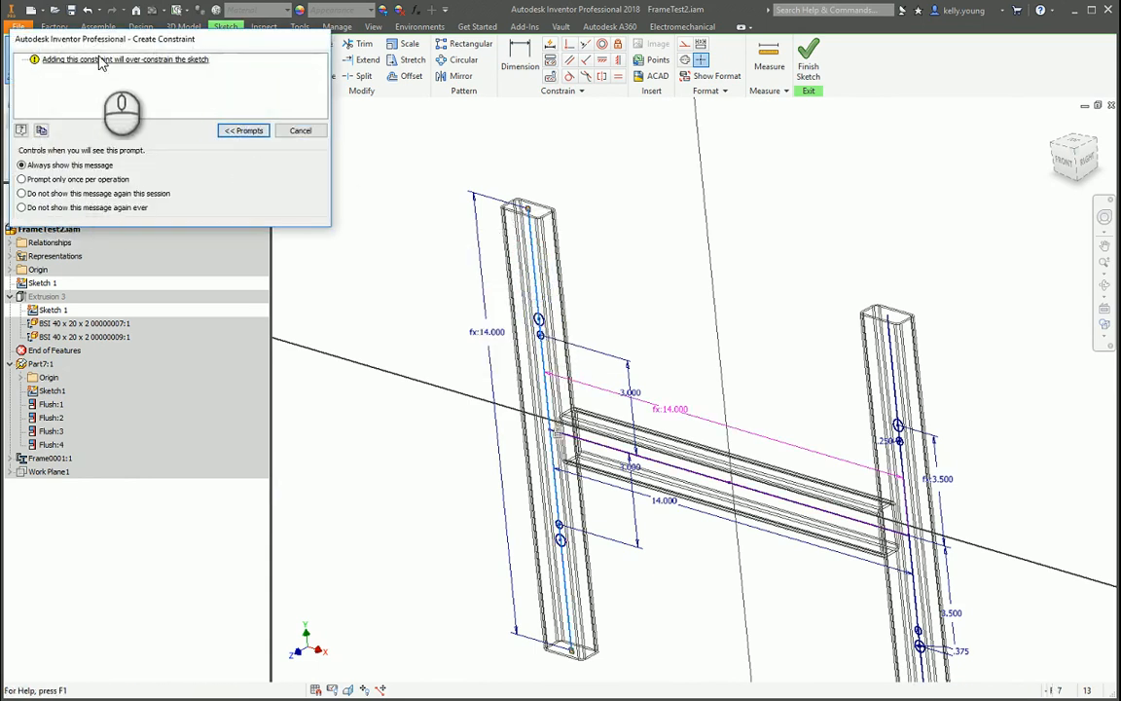
key(Escape)
click(671, 264)
key(Escape)
click(575, 265)
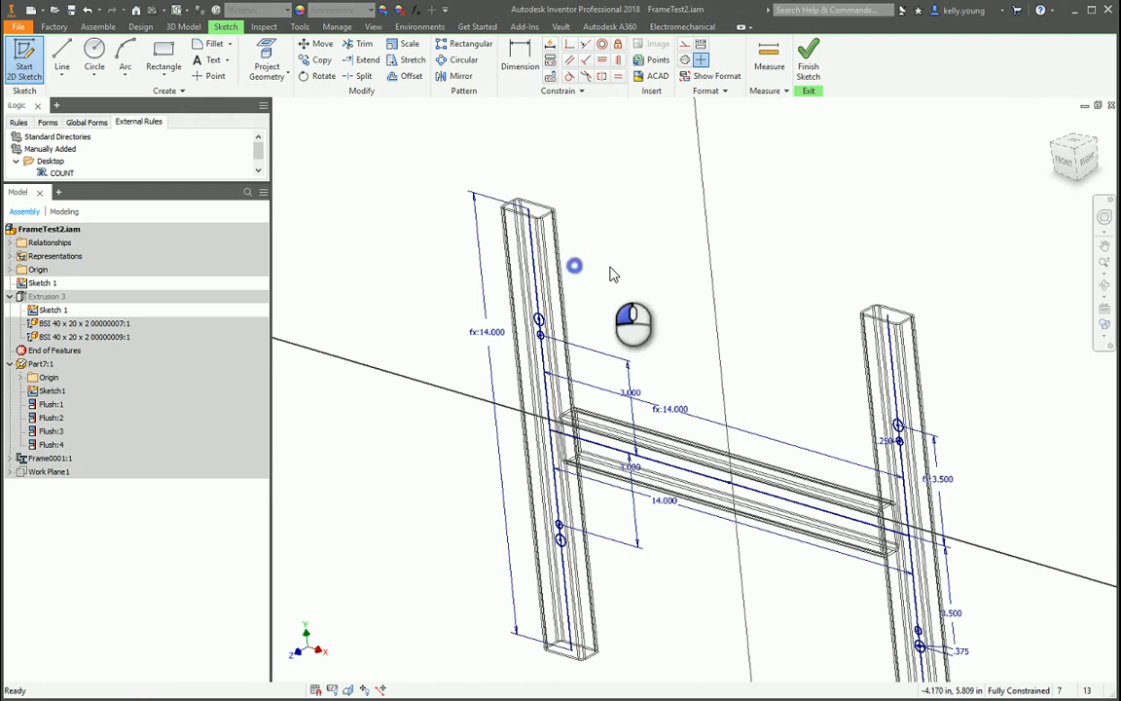
- Undo the last change in the assembly sketch and start projecting geometry
key(ctrl+z)
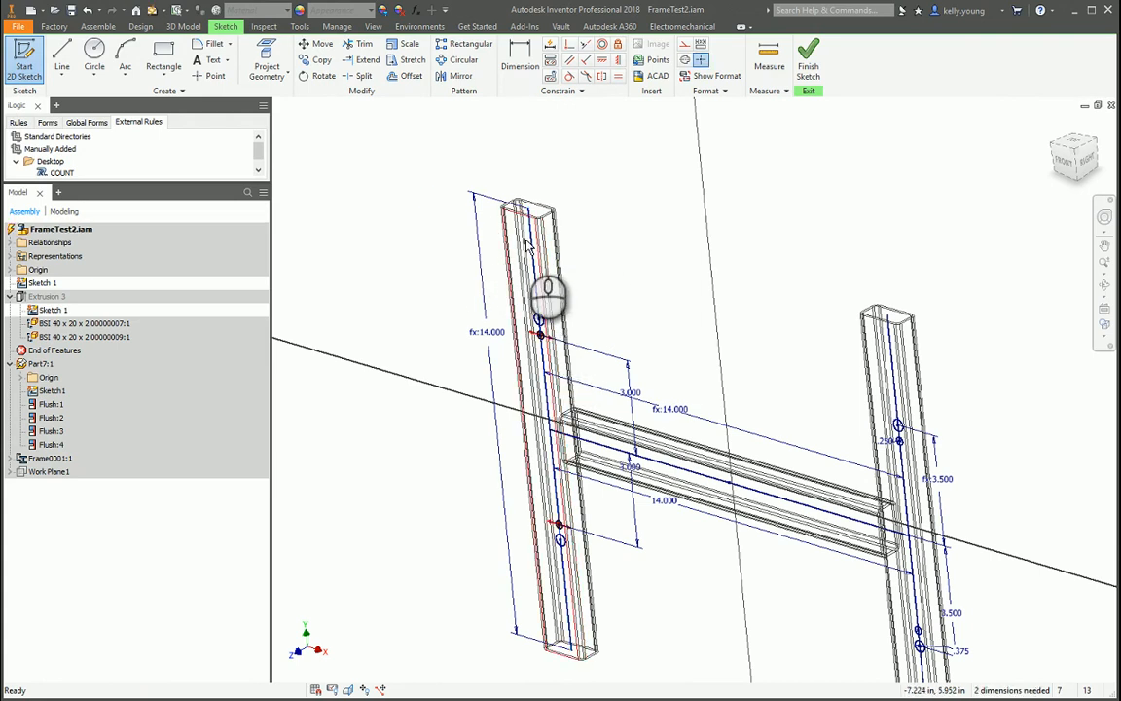
click(267, 65)
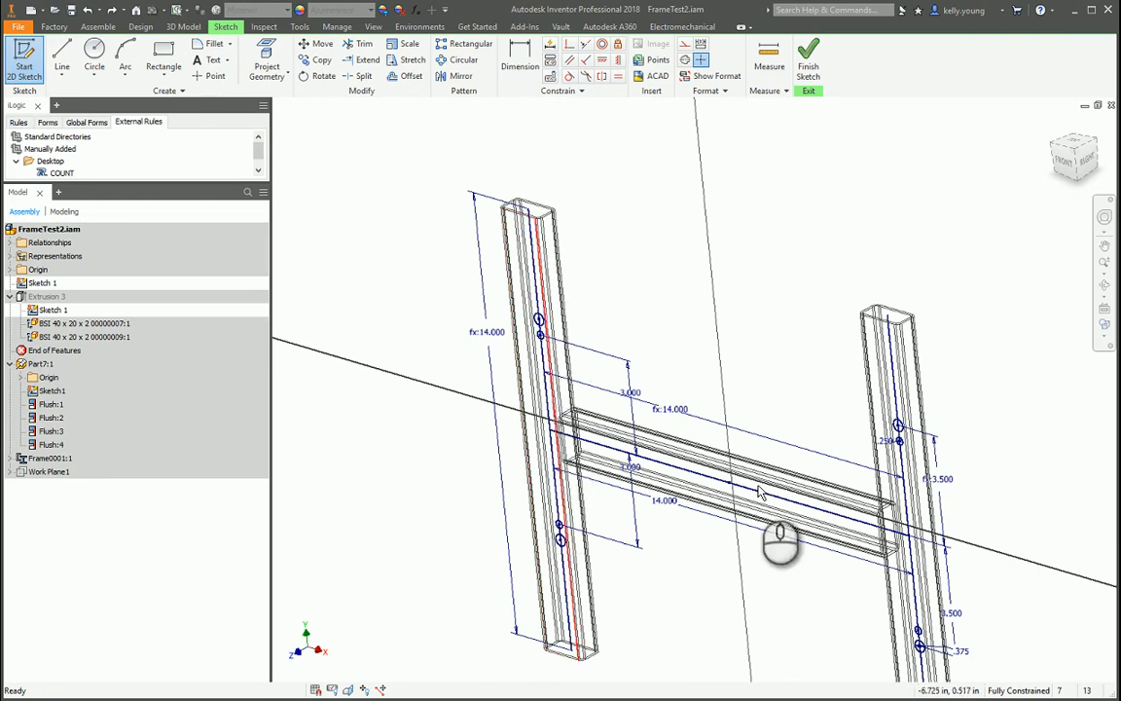
- Check the value of the skeleton's horizontal dimension below the crossbar and accept it as is
middle_drag(744, 365, 681, 277)
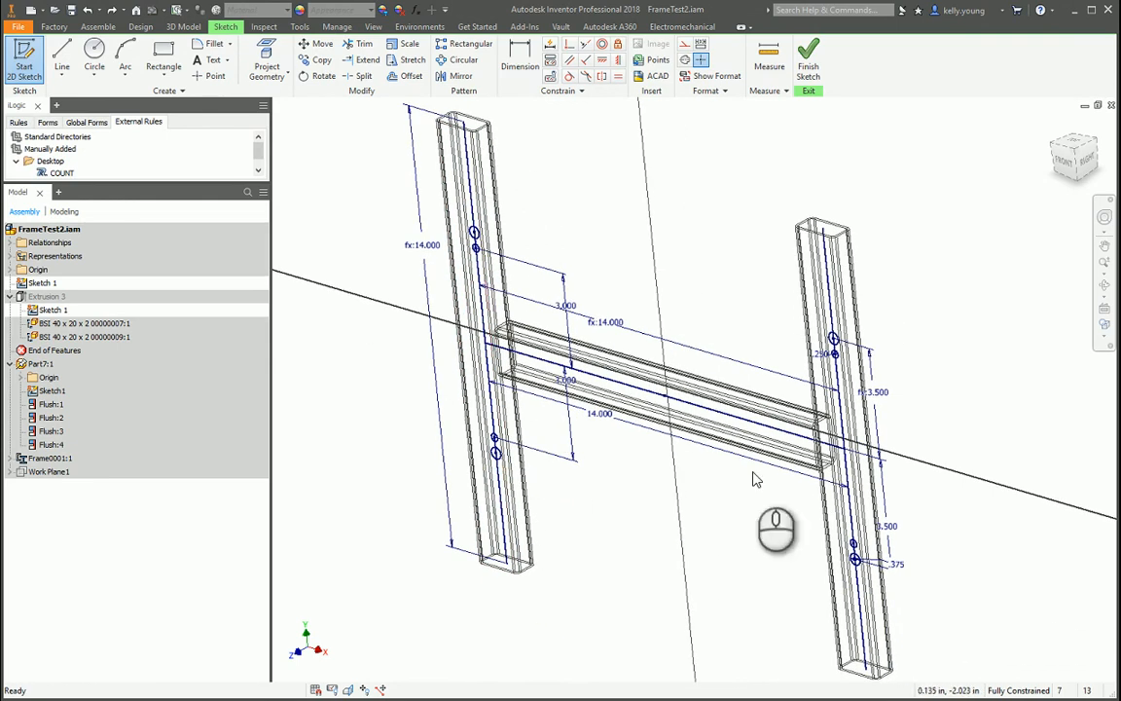
scroll(643, 333, down, 5)
scroll(628, 215, up, 3)
double_click(607, 430)
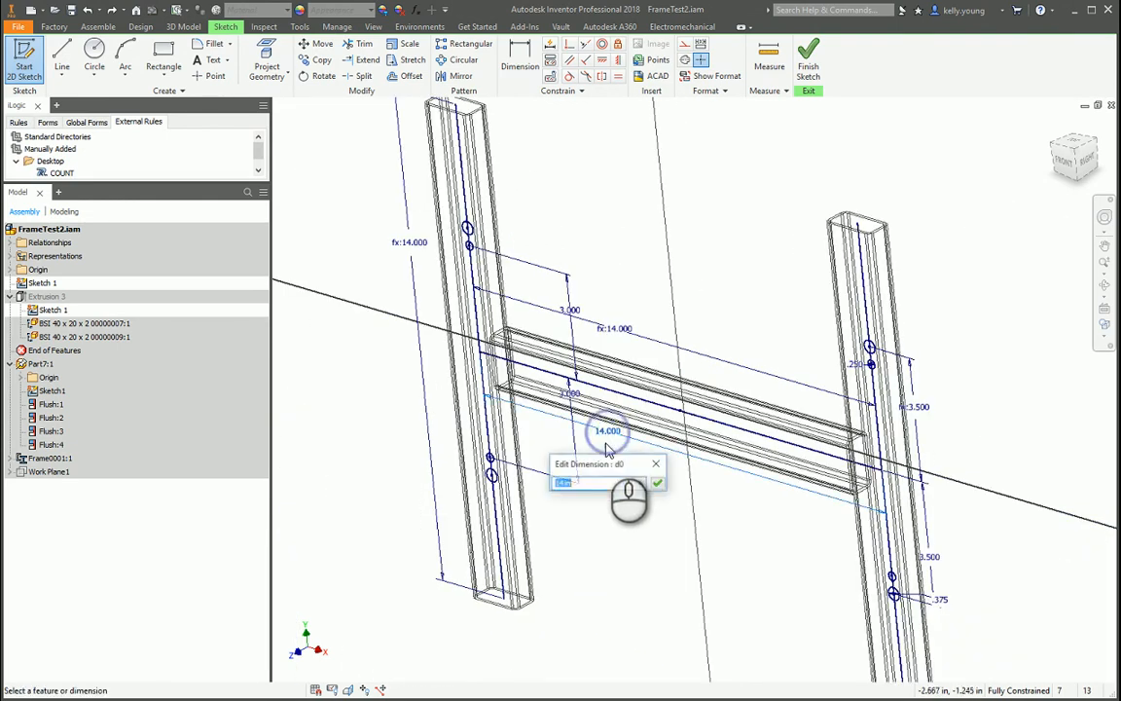
click(658, 483)
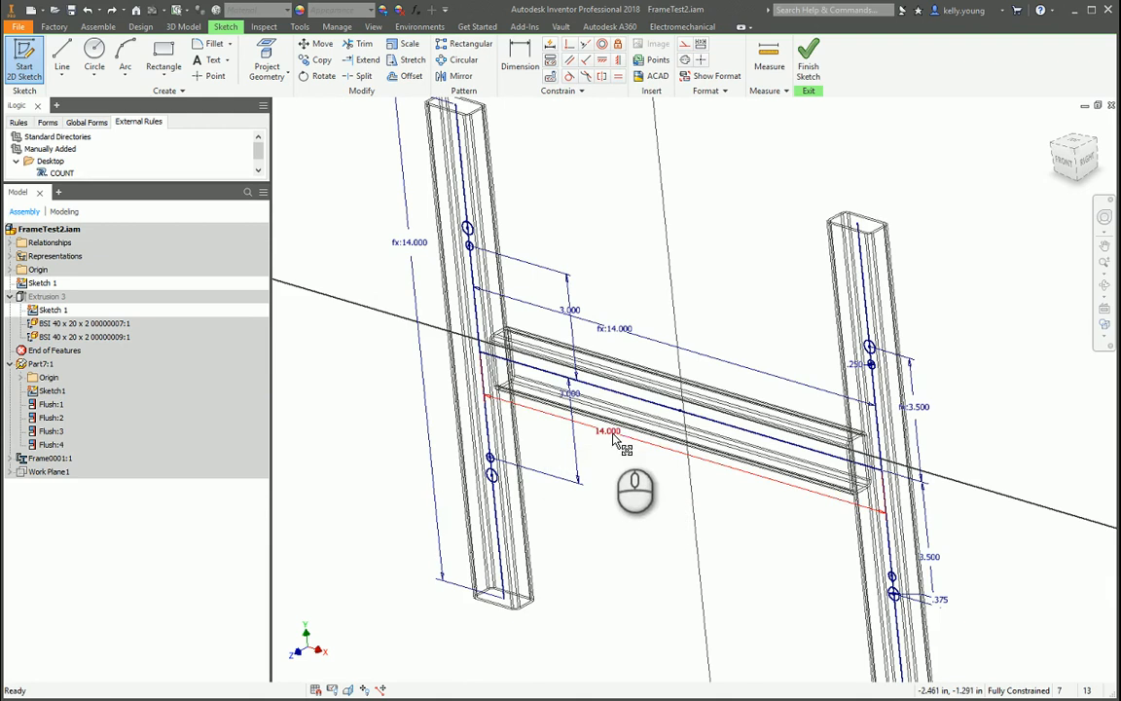
- Examine the assembly's parameters, including d0_1 and d1_1 linked from the skeleton part
click(415, 10)
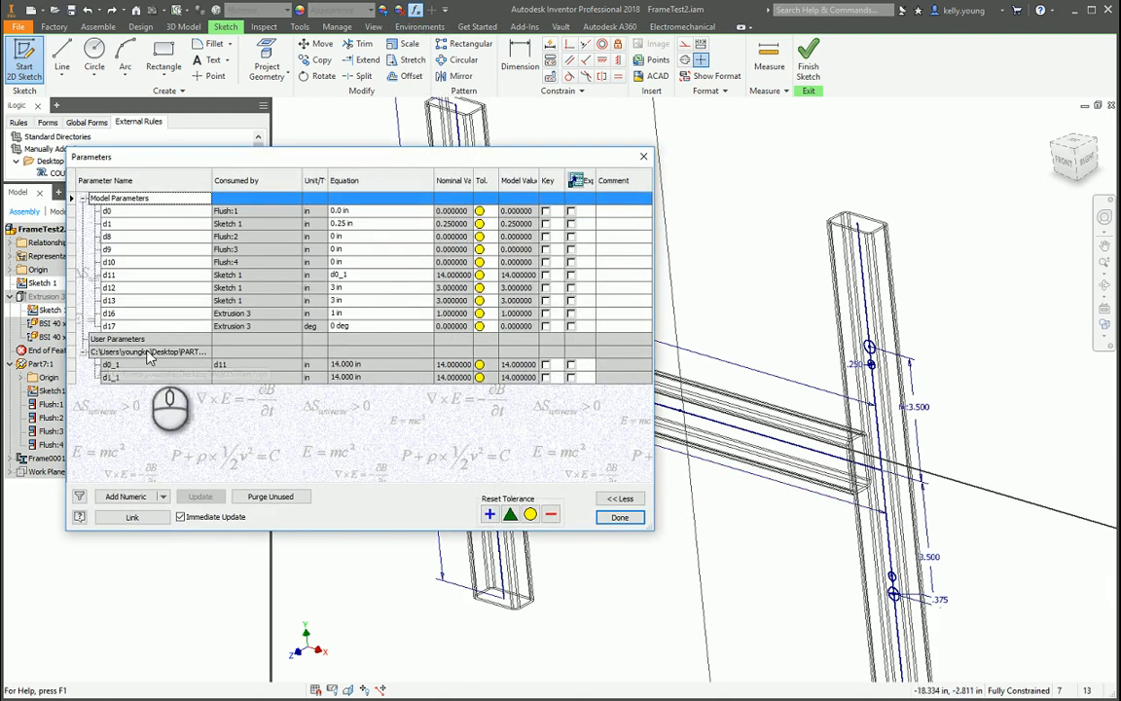
click(45, 319)
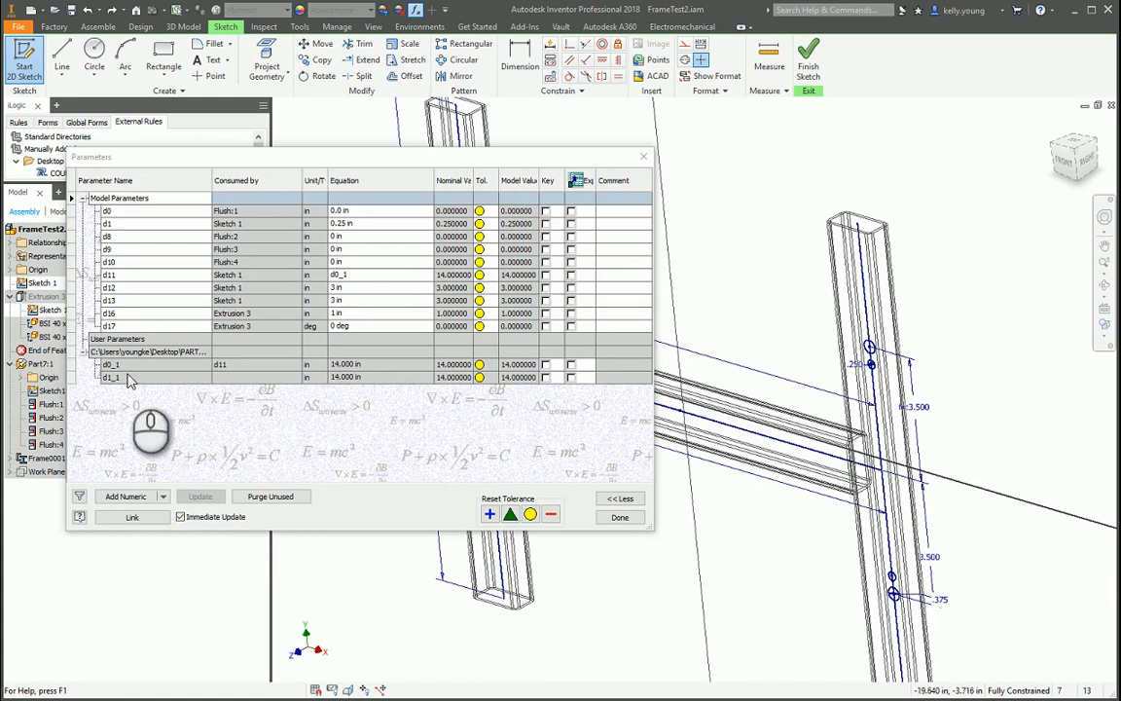
click(619, 517)
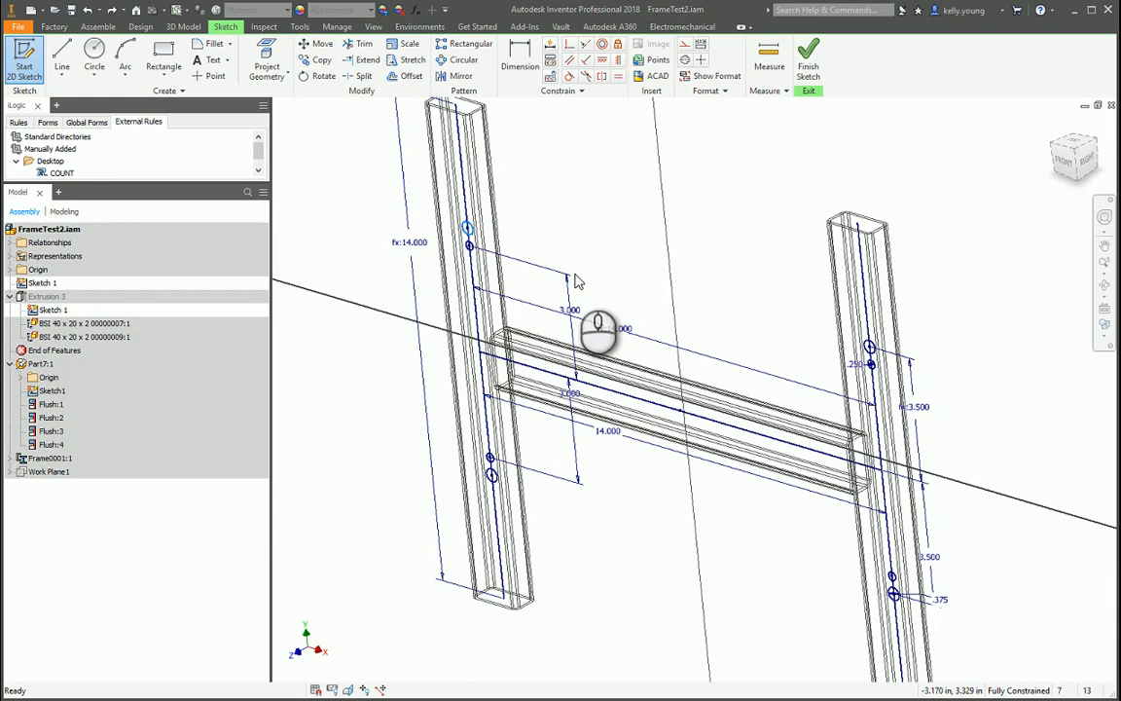
- Finish the assembly sketch and open Sketch1 of Part7:1 for editing in place
click(810, 54)
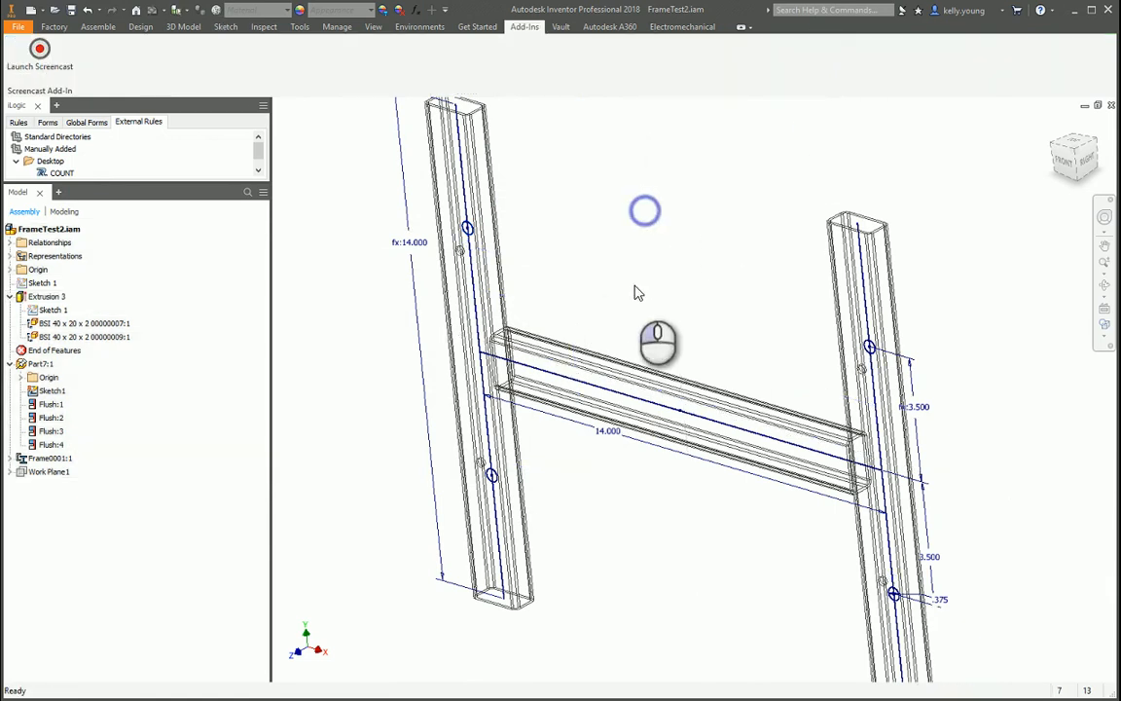
shift+middle_drag(633, 304, 538, 249)
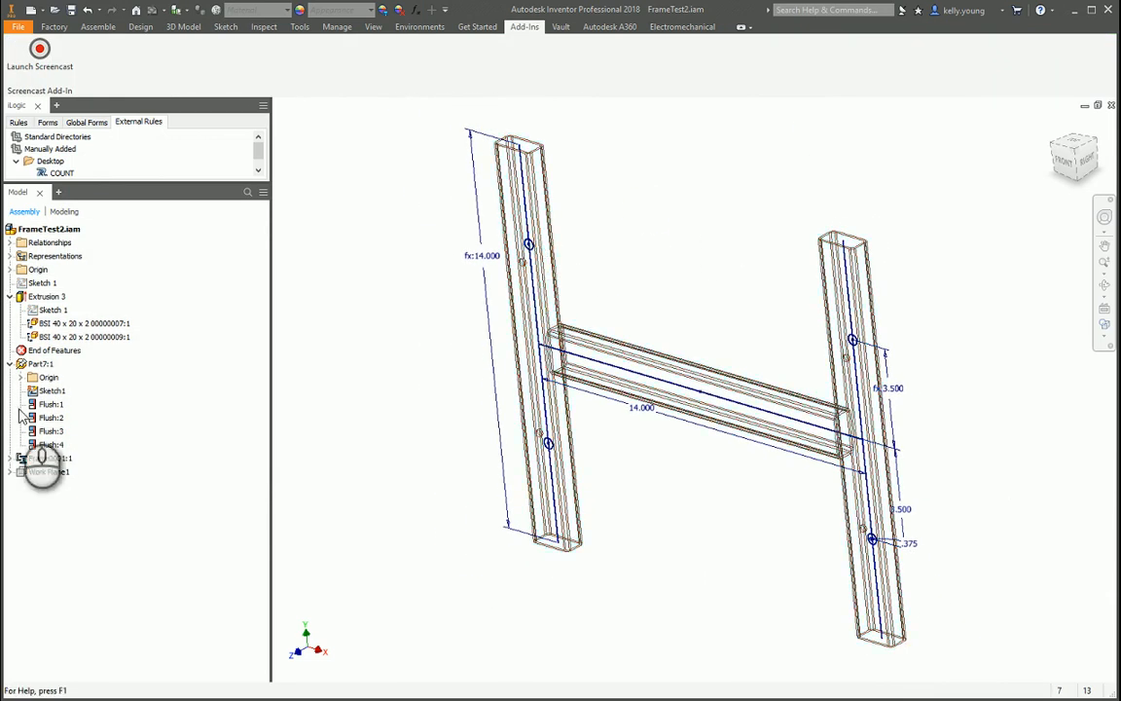
double_click(37, 364)
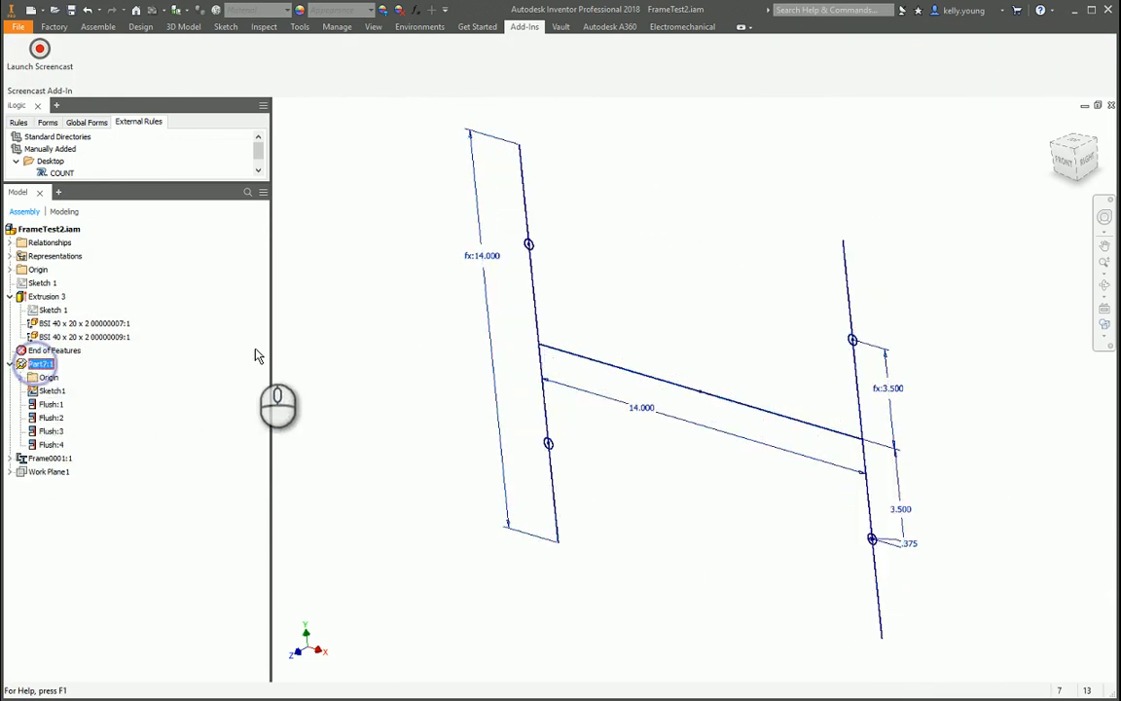
click(429, 388)
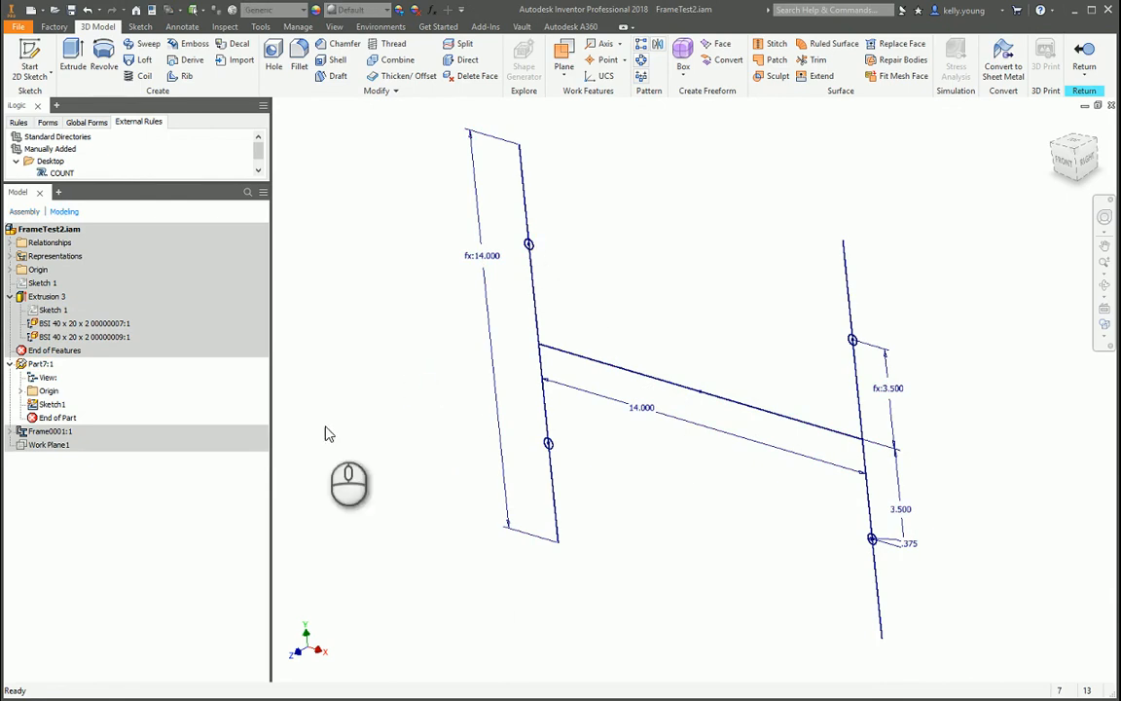
double_click(52, 404)
click(623, 565)
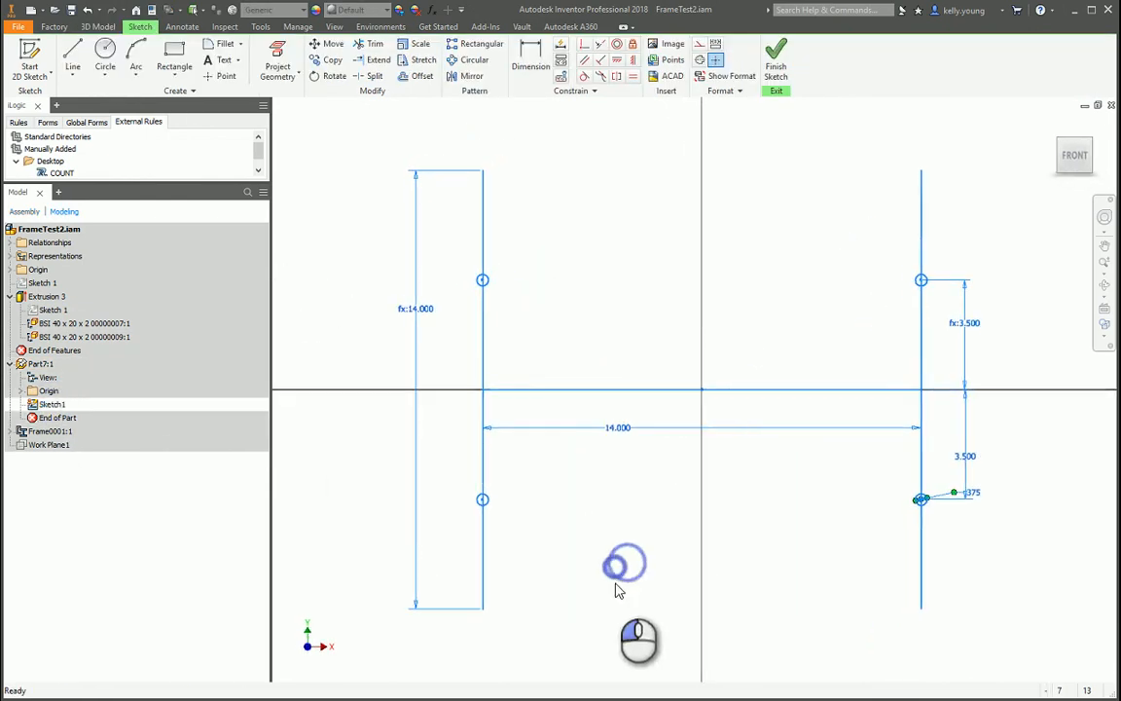
click(446, 238)
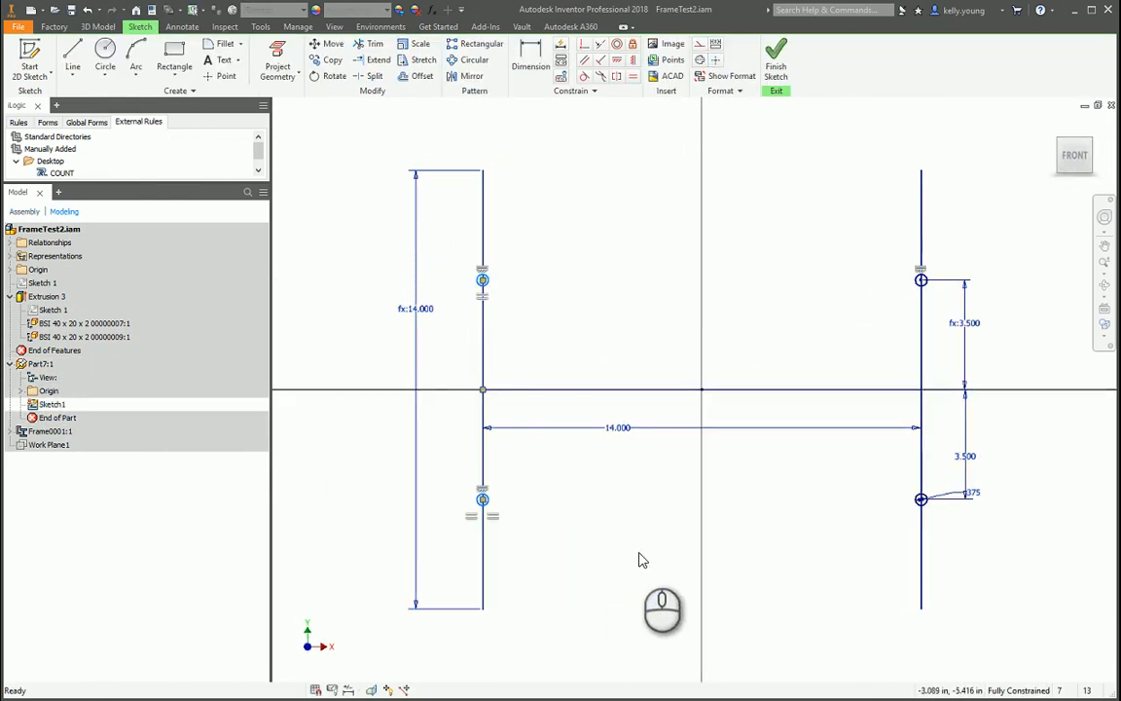
- Delete the four hole circles from the uprights in the skeleton sketch, finish it and return to the assembly
key(Delete)
key(ctrl+z)
drag(438, 253, 954, 329)
key(Delete)
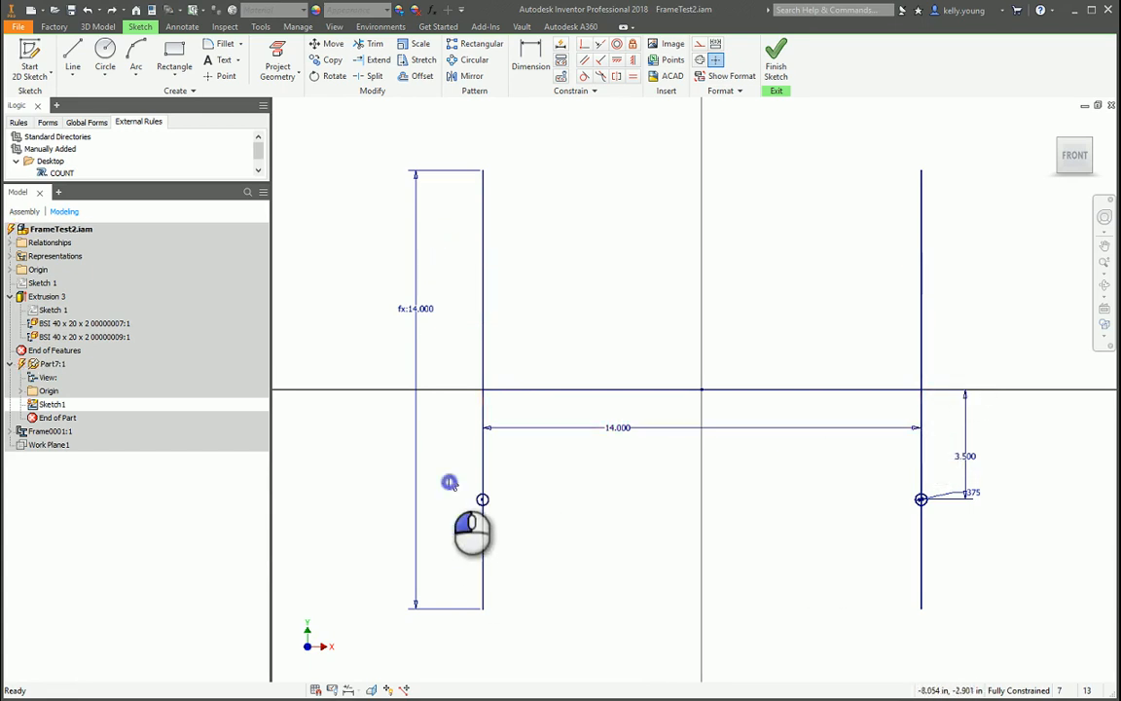
drag(449, 483, 1035, 525)
key(Delete)
click(776, 58)
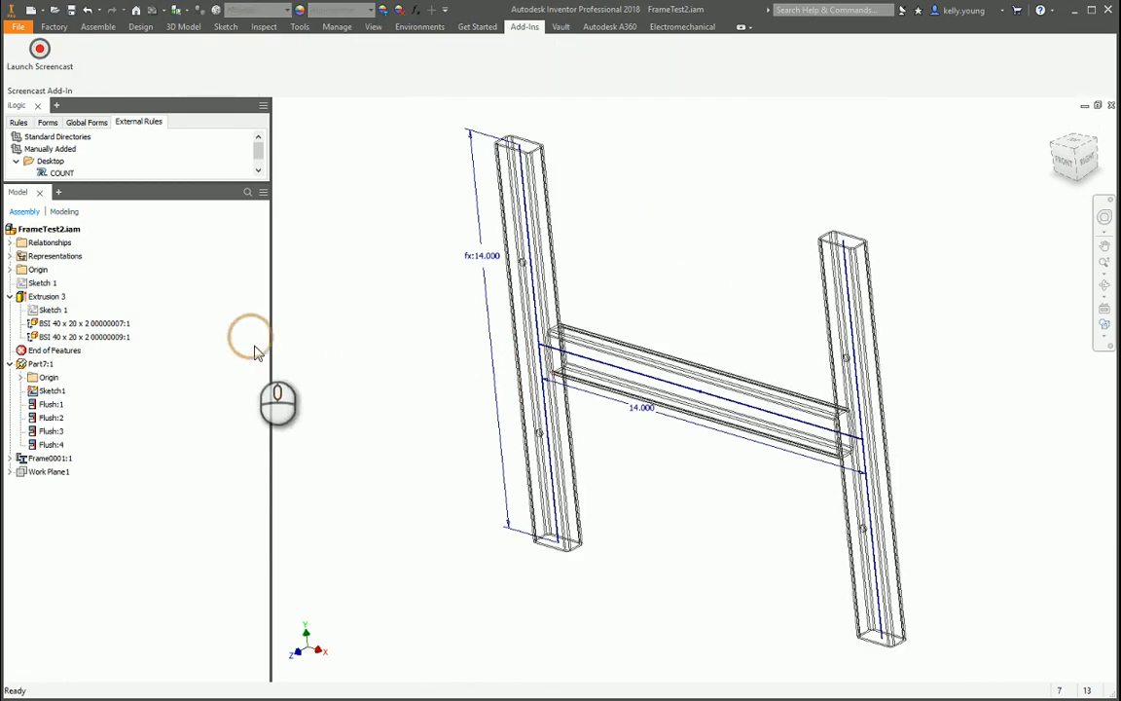
- Open the assembly's Sketch 1, set the horizontal skeleton dimension below the crossbar to 12, and finish the sketch
double_click(43, 283)
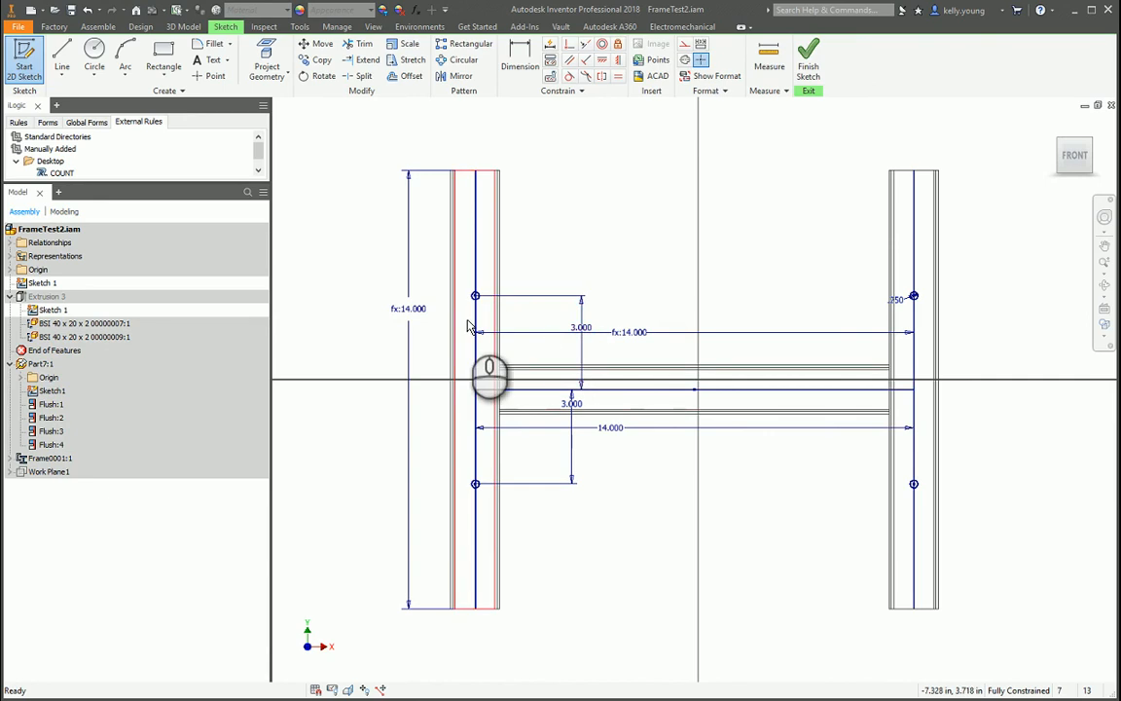
double_click(611, 429)
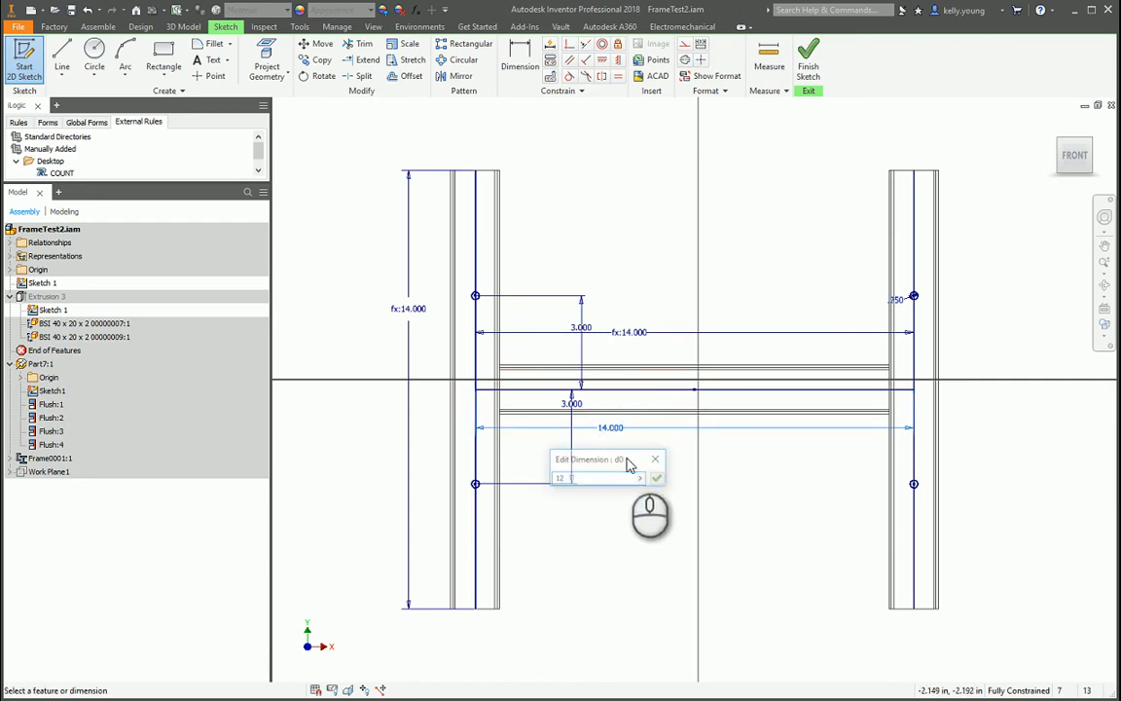
text(12)
key(Return)
click(806, 66)
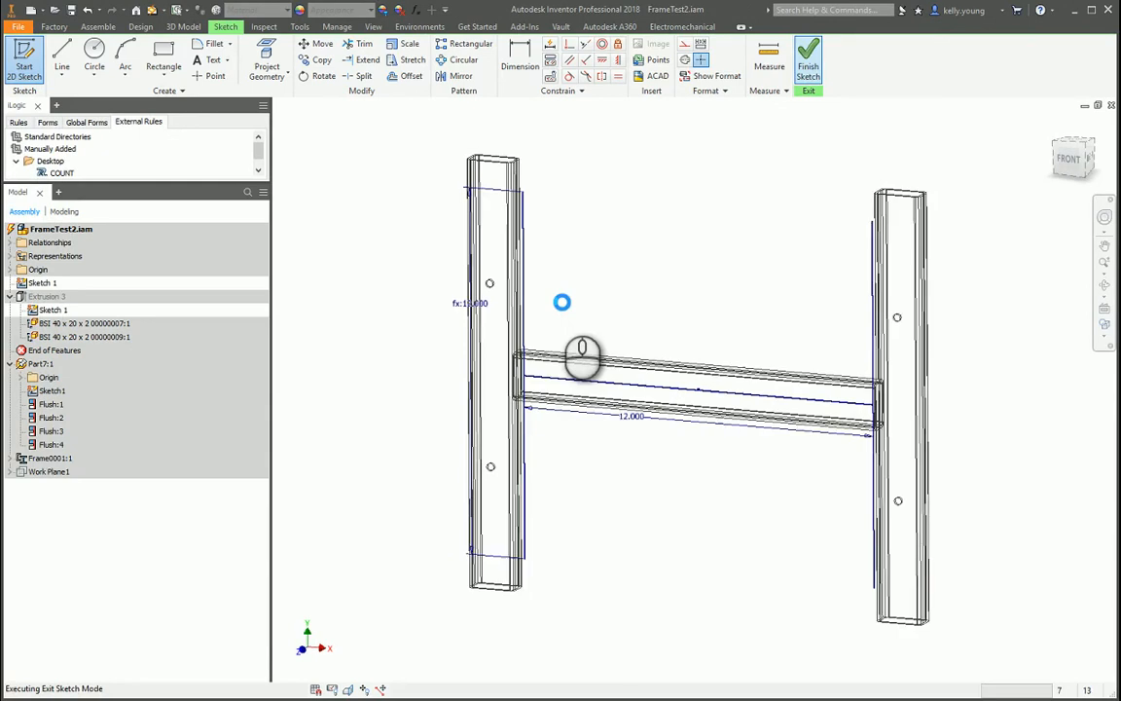
- Rebuild the whole assembly so the frame members and holes update
click(307, 27)
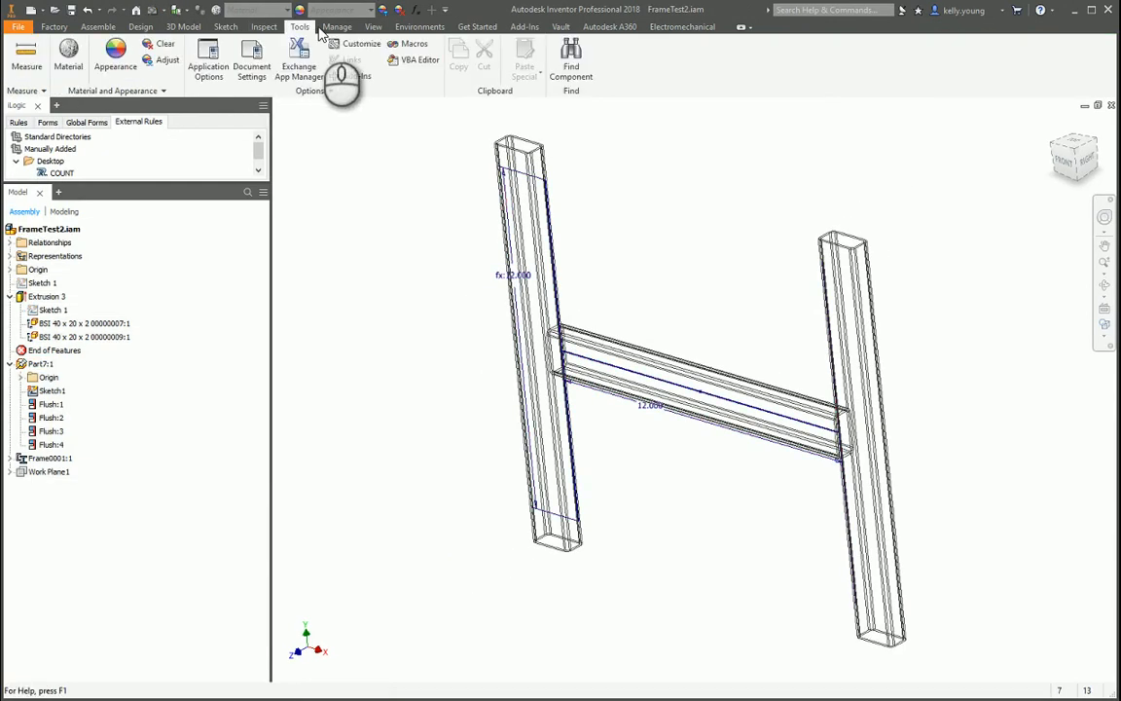
click(337, 27)
click(78, 44)
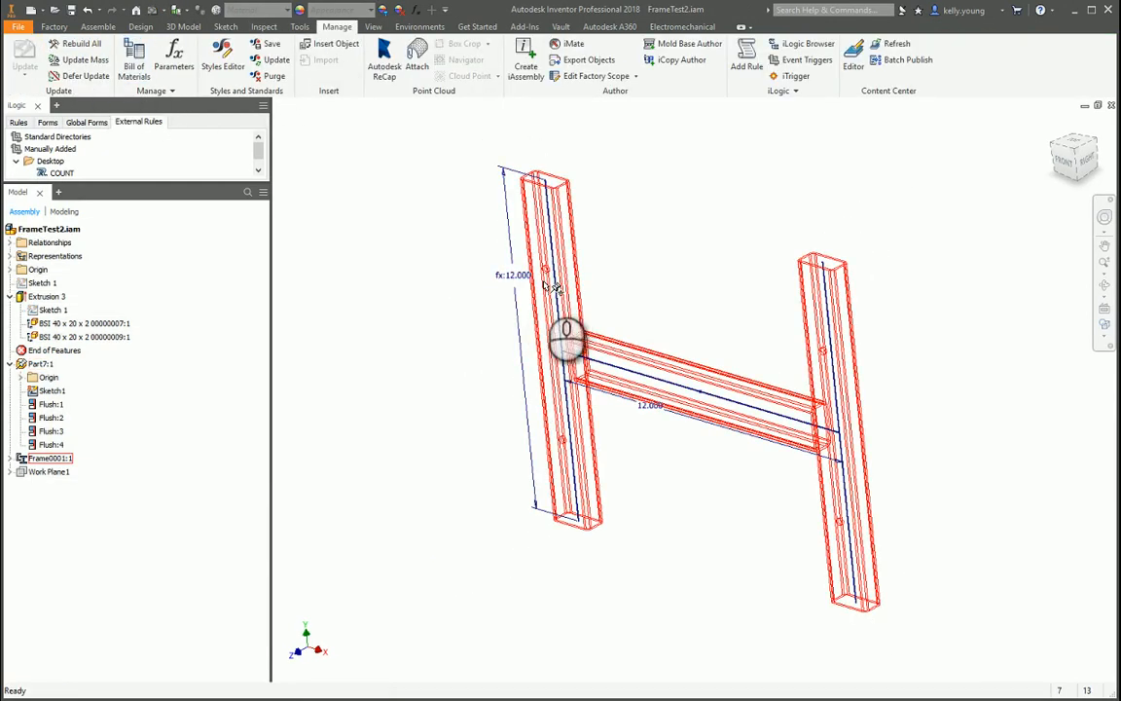
- Switch the frame's display from wireframe to a shaded visual style
click(1104, 325)
click(1008, 373)
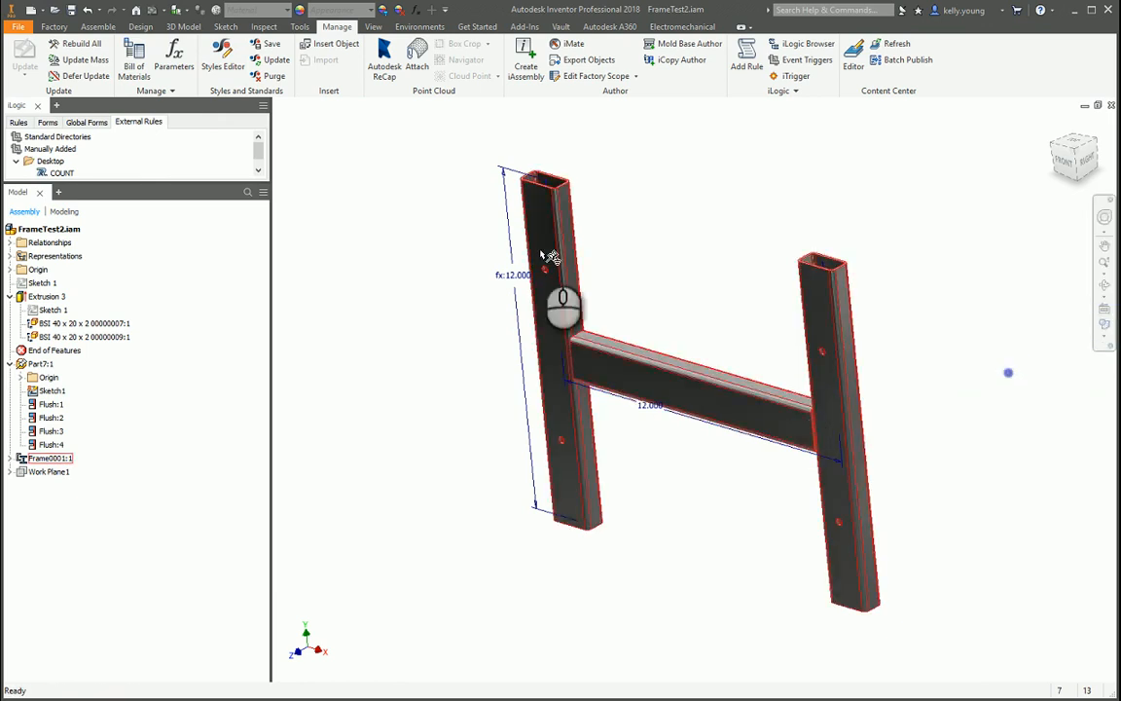
- Edit Part7:1 in place, set the horizontal skeleton dimension below the crossbar to 8 in, and return to the assembly
click(648, 407)
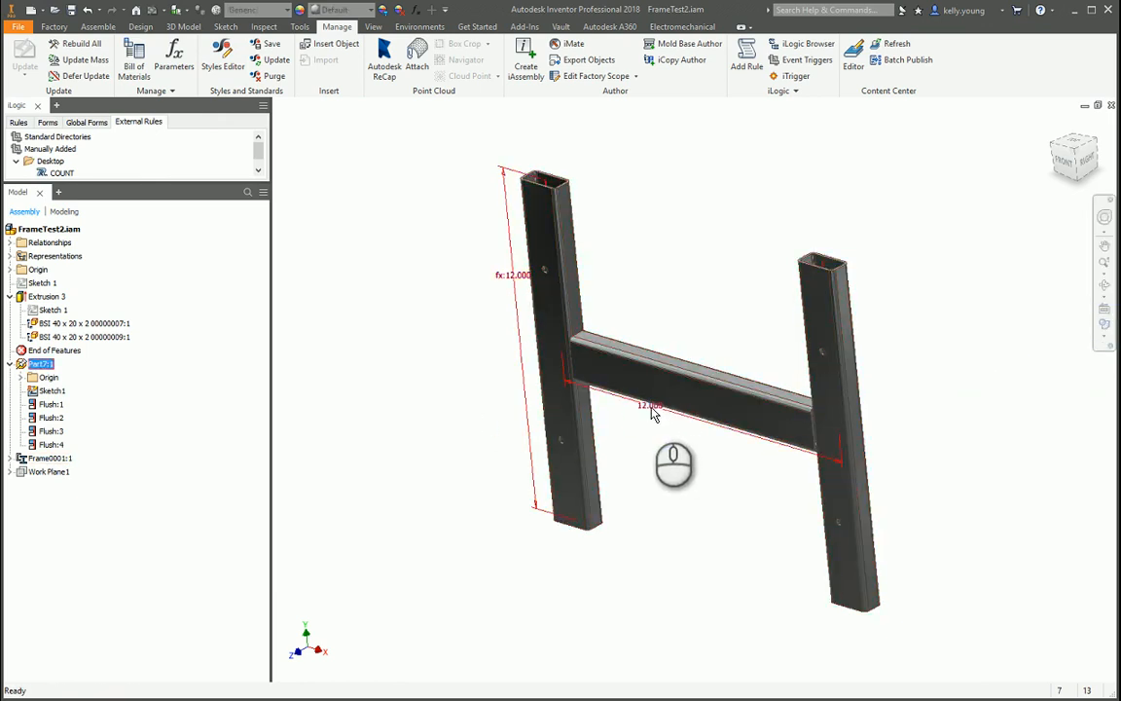
double_click(652, 413)
double_click(649, 405)
text(8)
key(Return)
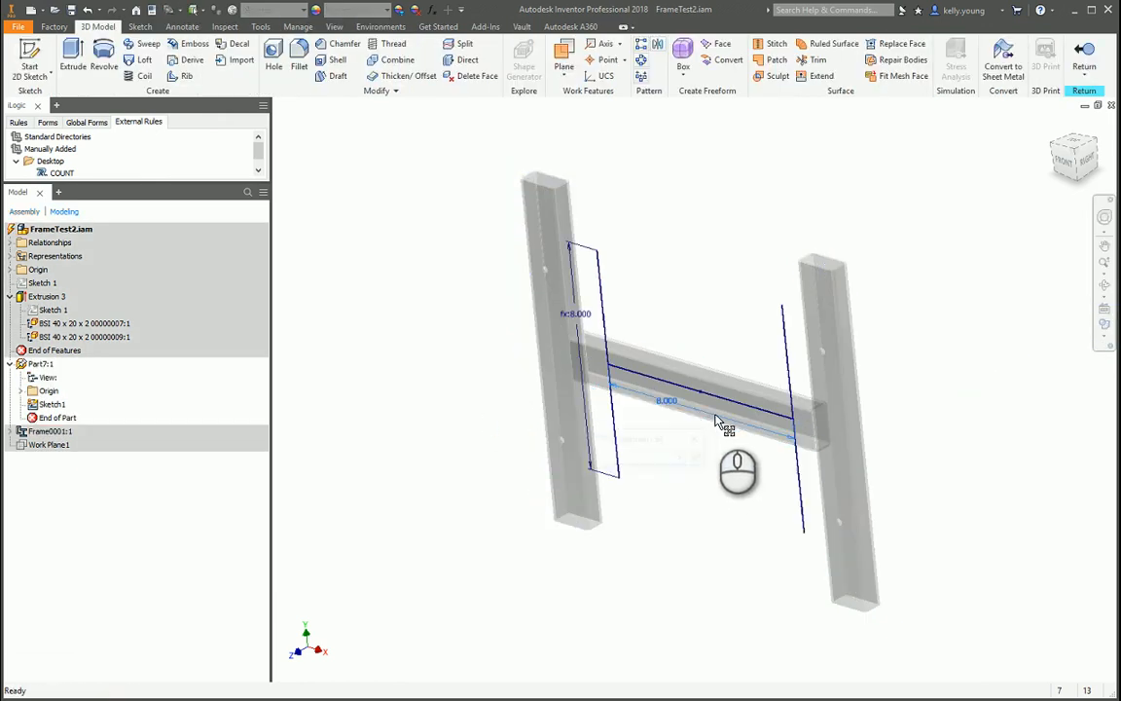
click(1087, 57)
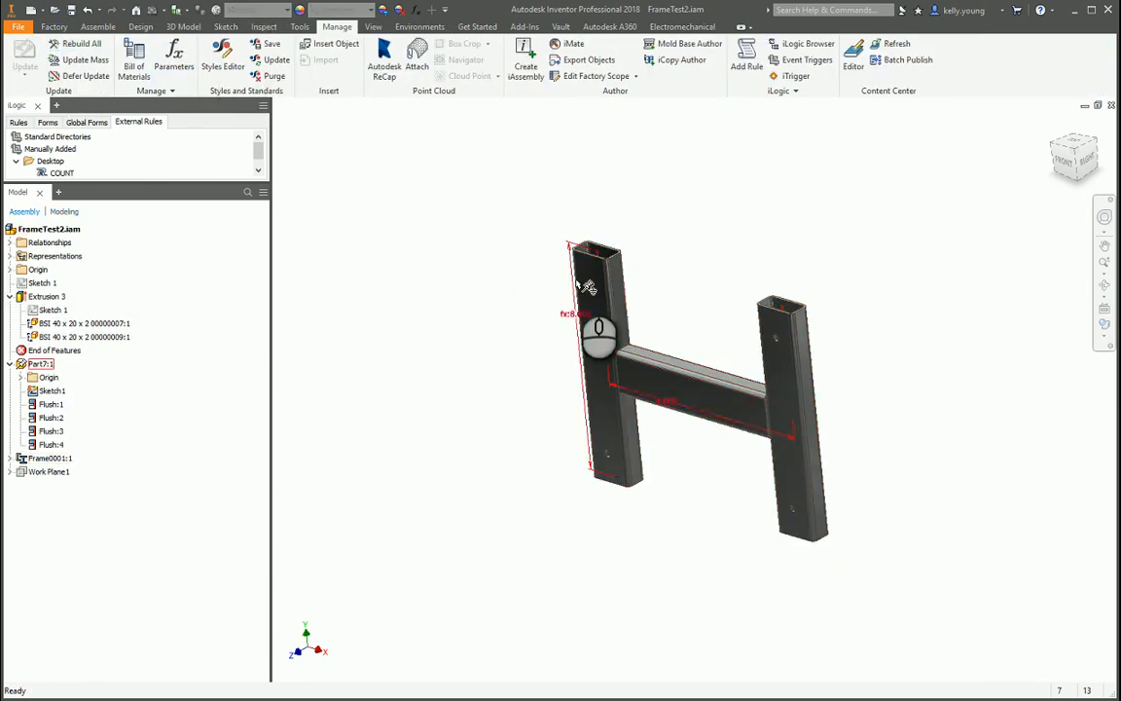
- Open Frame0001:1 in place to check the uprights for the assembly-level holes, and return to the assembly
double_click(676, 401)
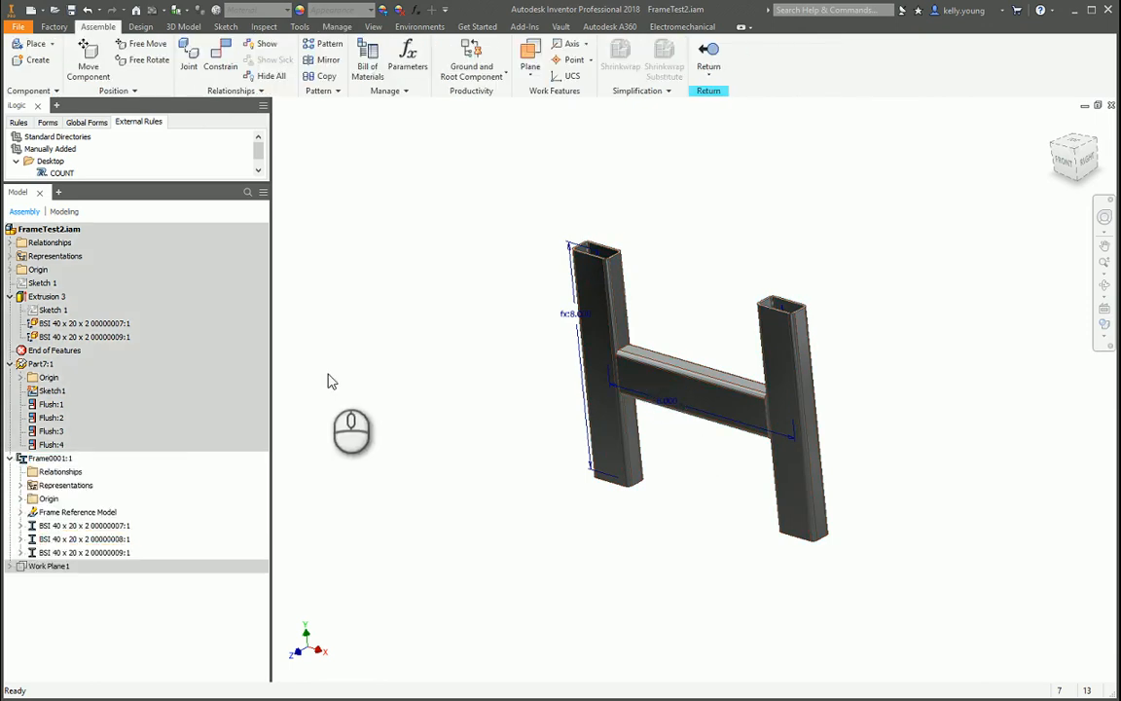
click(709, 53)
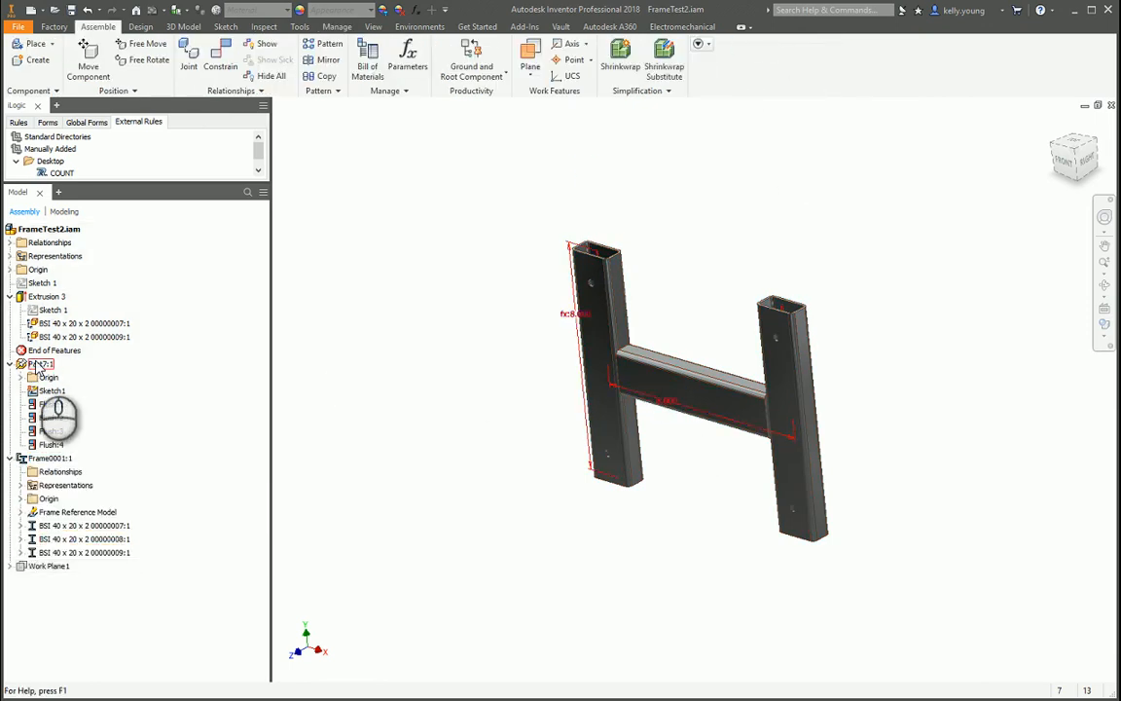
double_click(39, 364)
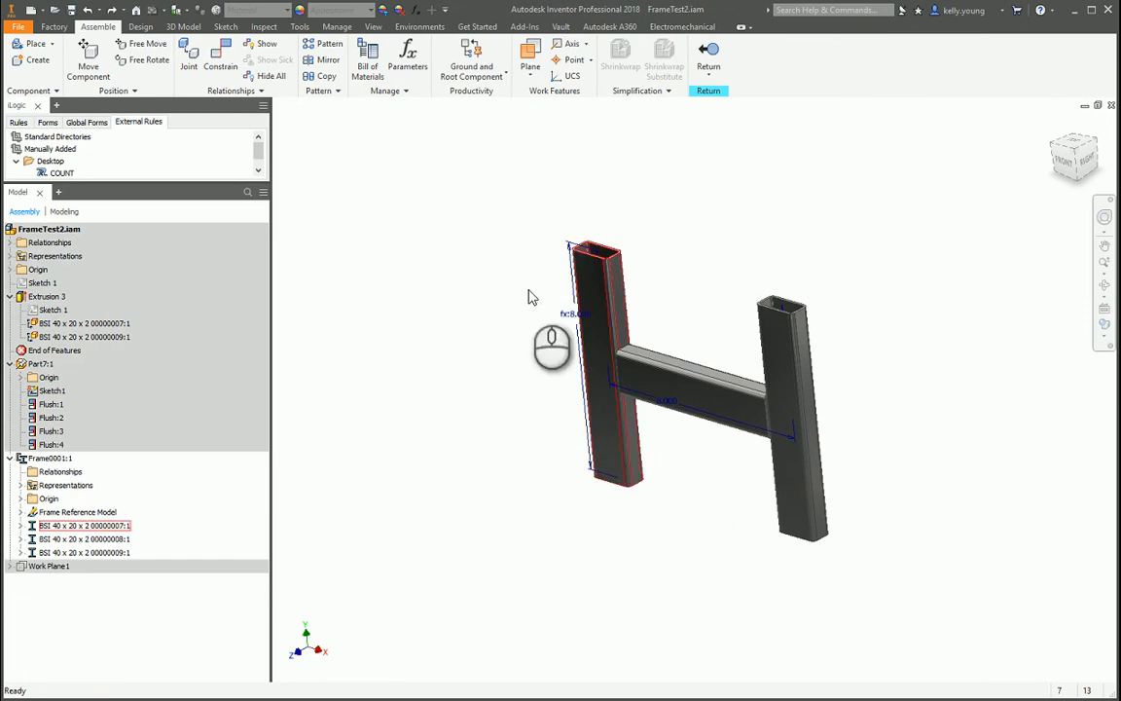
click(709, 65)
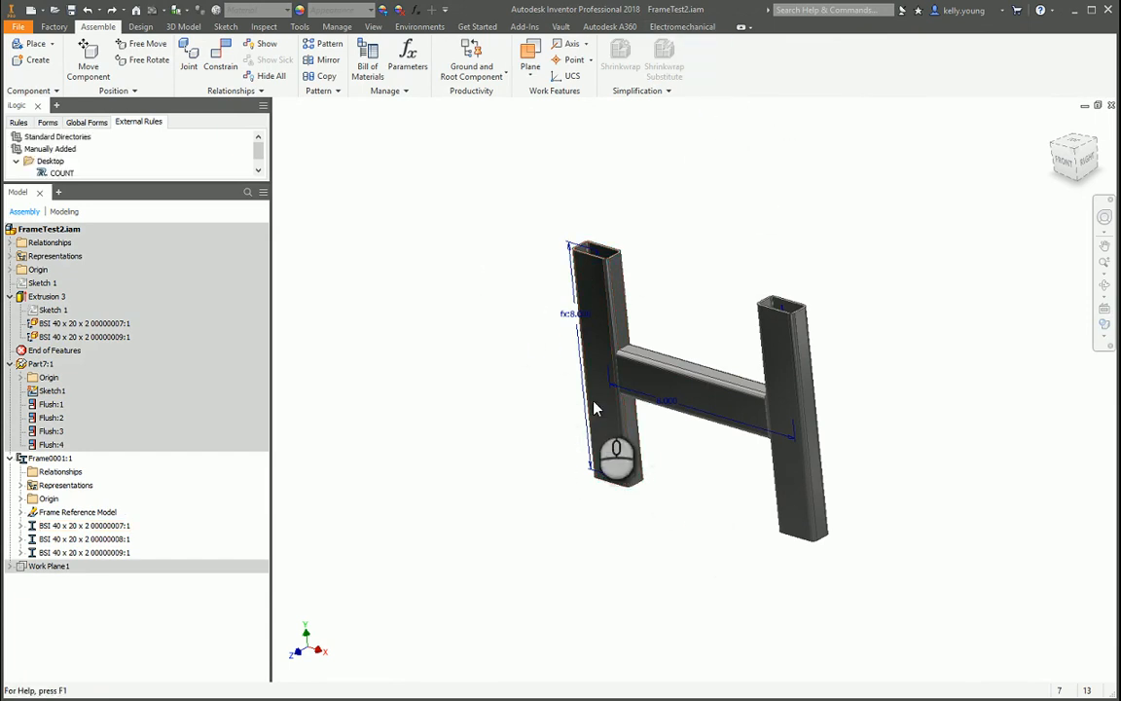
- Set the horizontal skeleton dimension of Part7:1 to 14 in, return to the assembly and rebuild everything
double_click(41, 363)
double_click(665, 403)
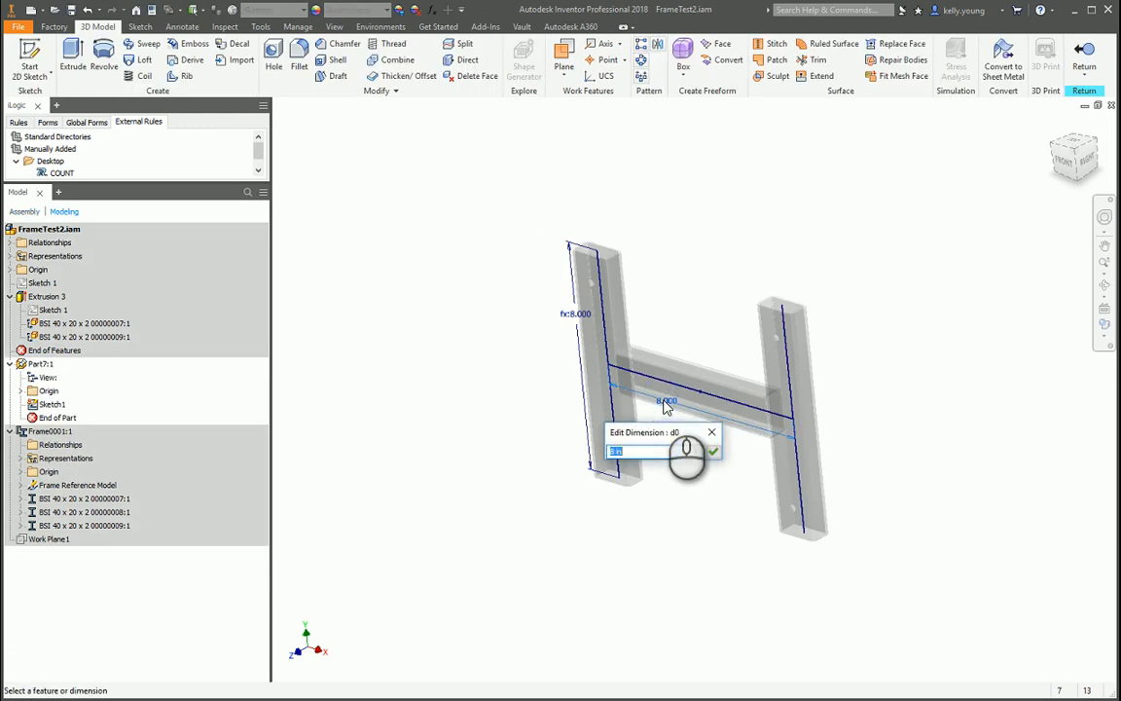
text(14)
key(Return)
click(1085, 66)
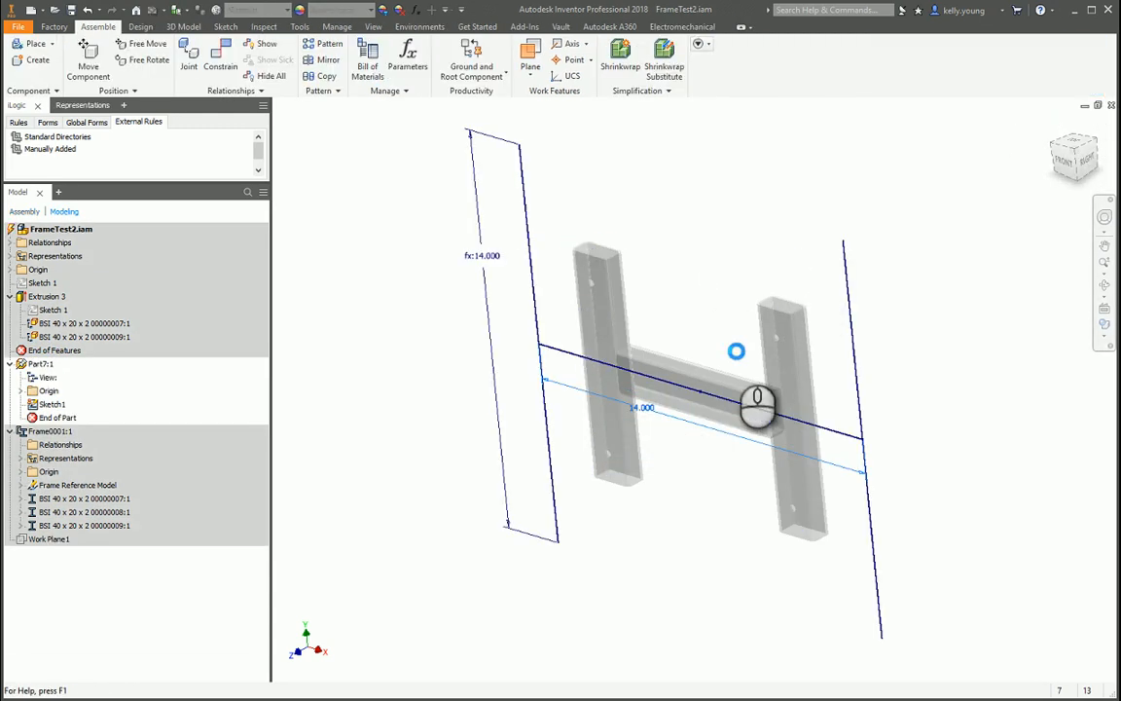
click(336, 26)
click(87, 47)
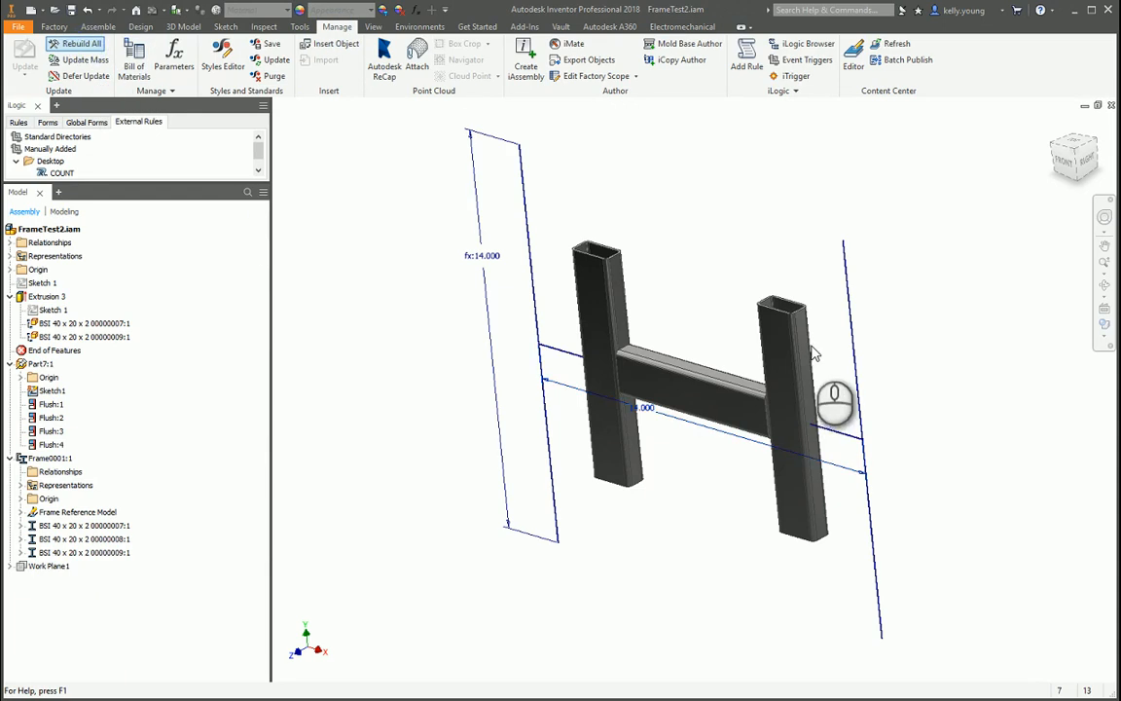
- Open Frame0001:1 in place and start editing all three BSI 40 x 20 x 2 members with Frame Generator
click(511, 222)
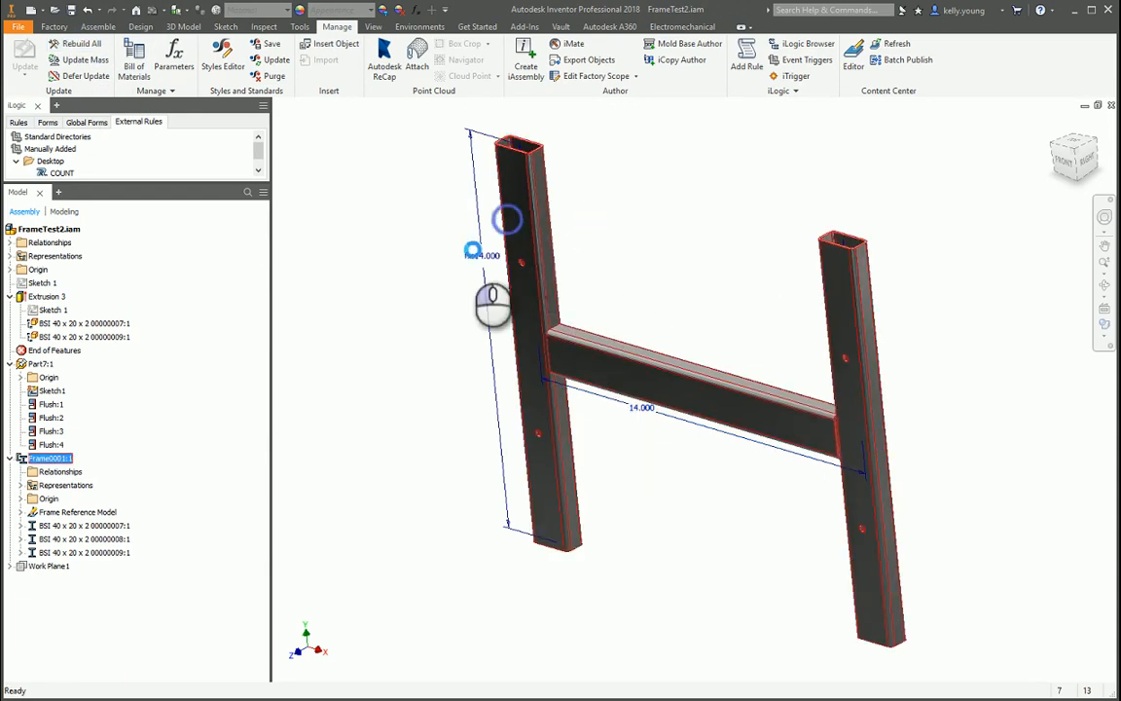
click(65, 527)
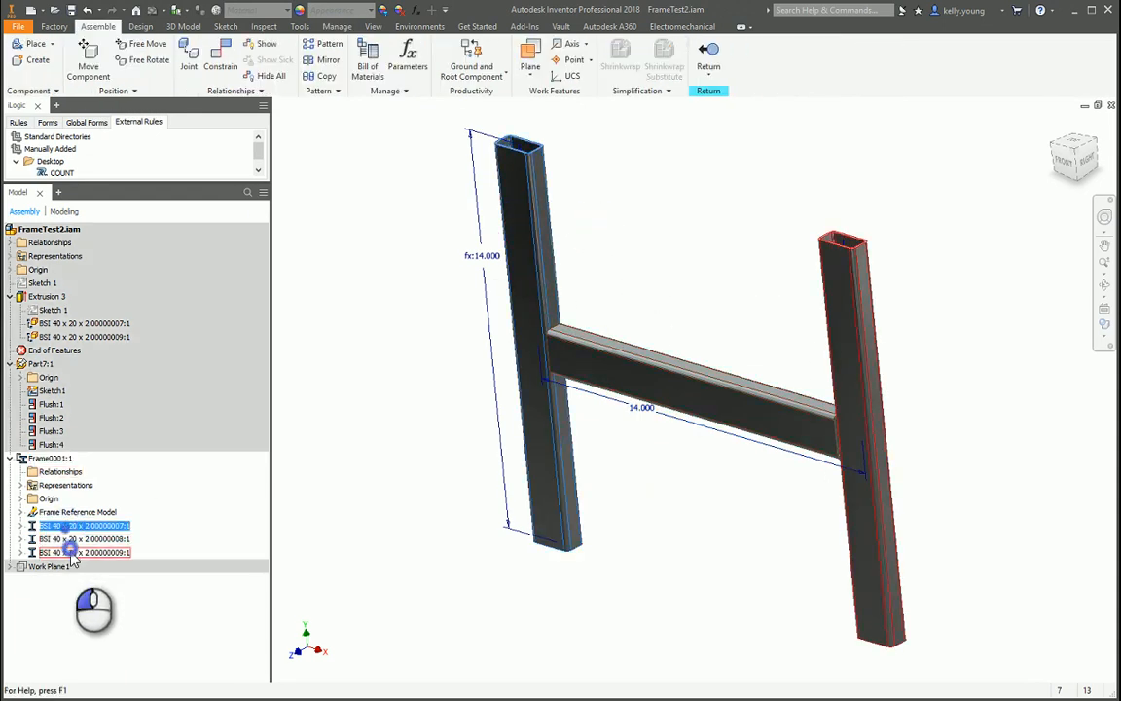
shift+click(96, 553)
right_click(97, 530)
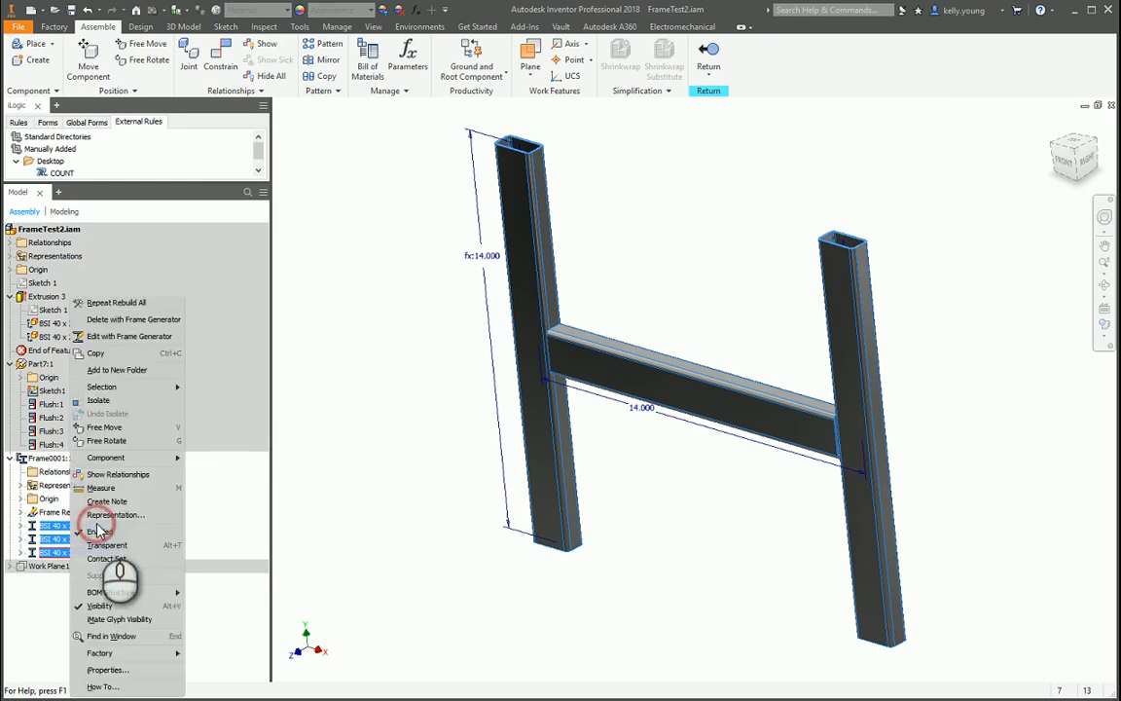
click(127, 337)
double_click(516, 395)
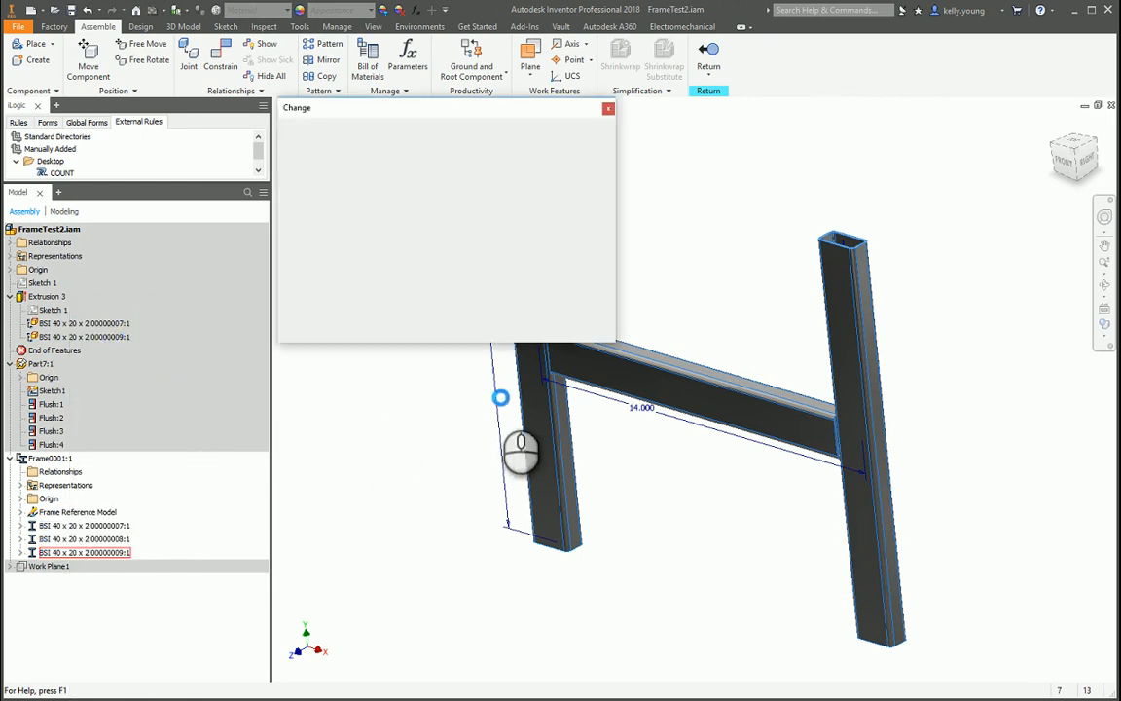
- Change the members' standard to DIN, family to DIN EN 10210-2 (Rectangular) and size to (50 x 25 x 2.5)
click(321, 165)
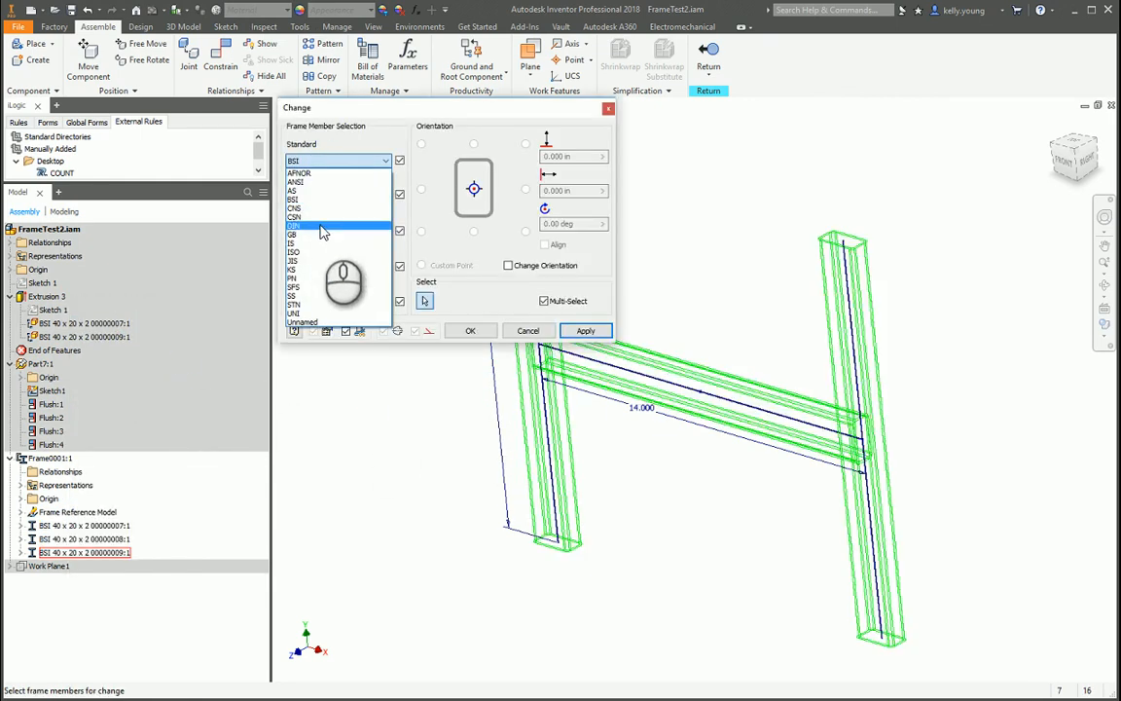
click(323, 230)
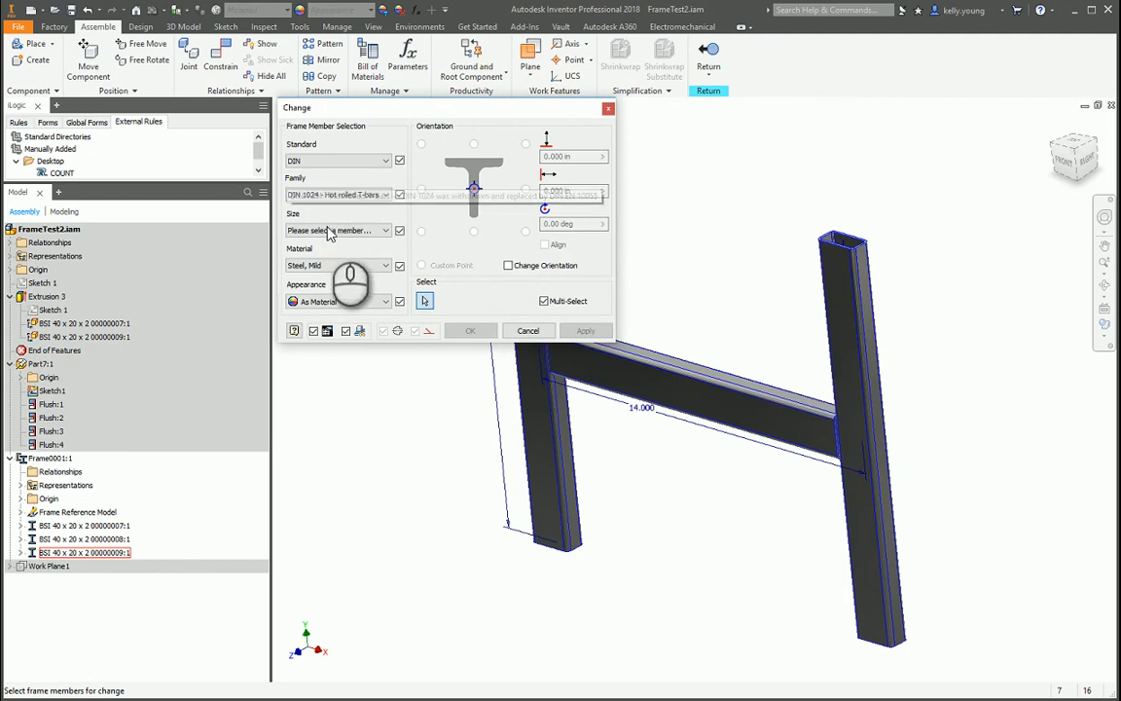
click(331, 196)
scroll(443, 312, down, 6)
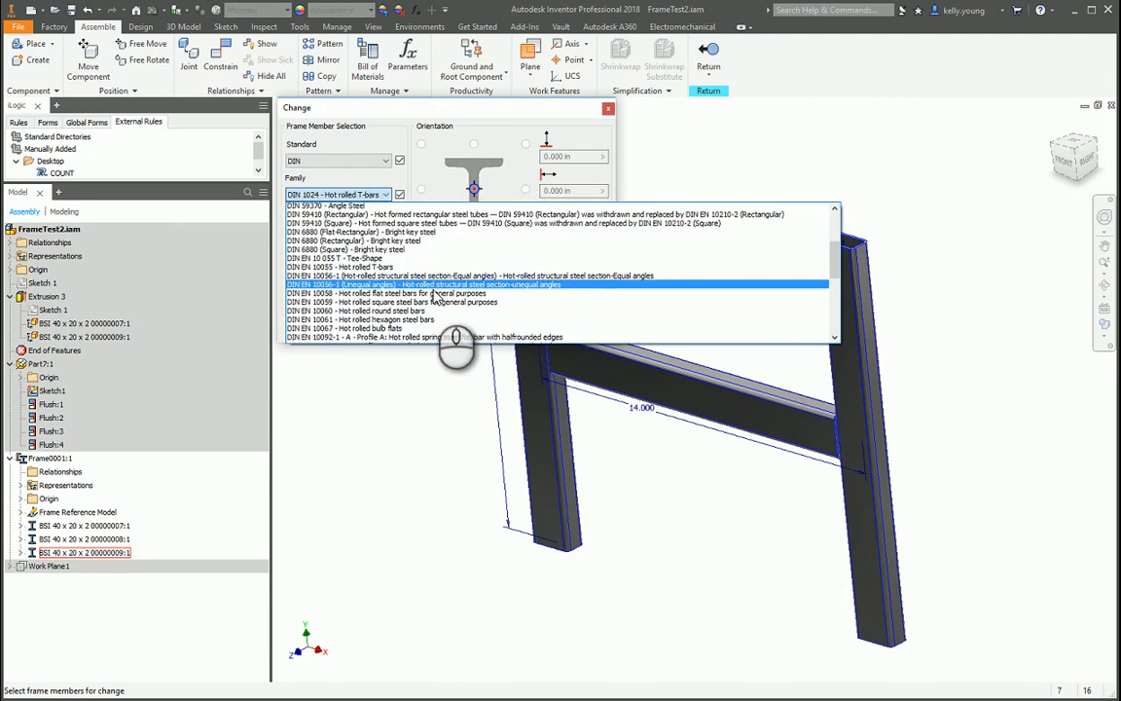
scroll(435, 297, down, 3)
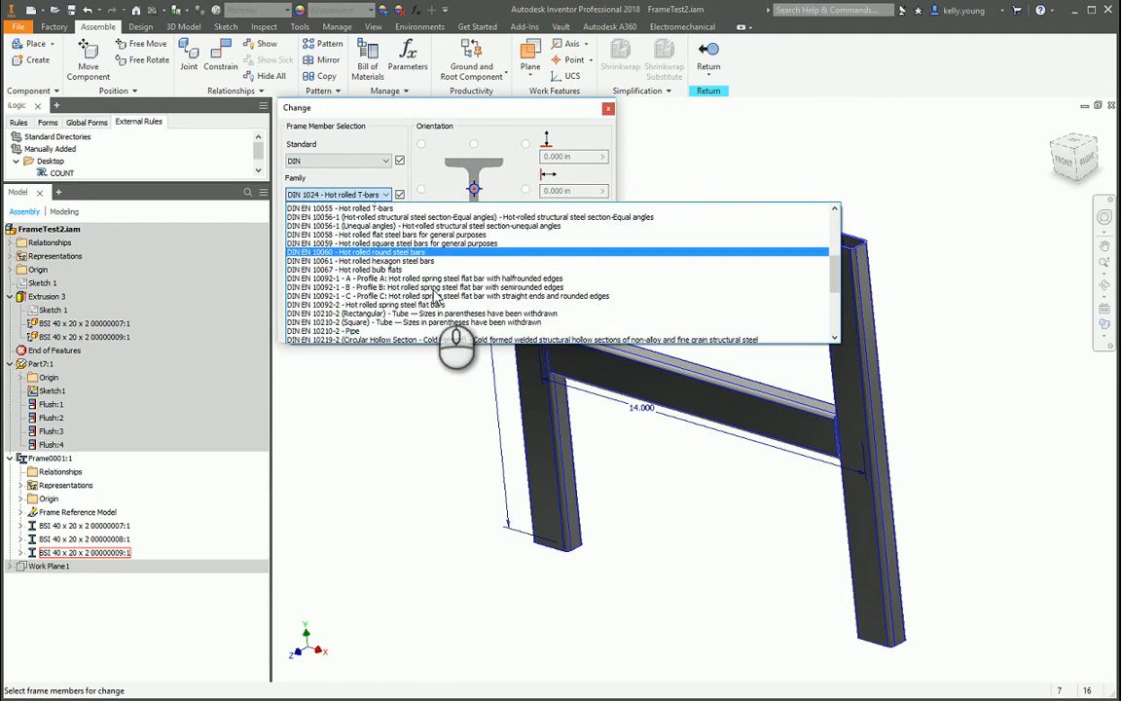
click(376, 302)
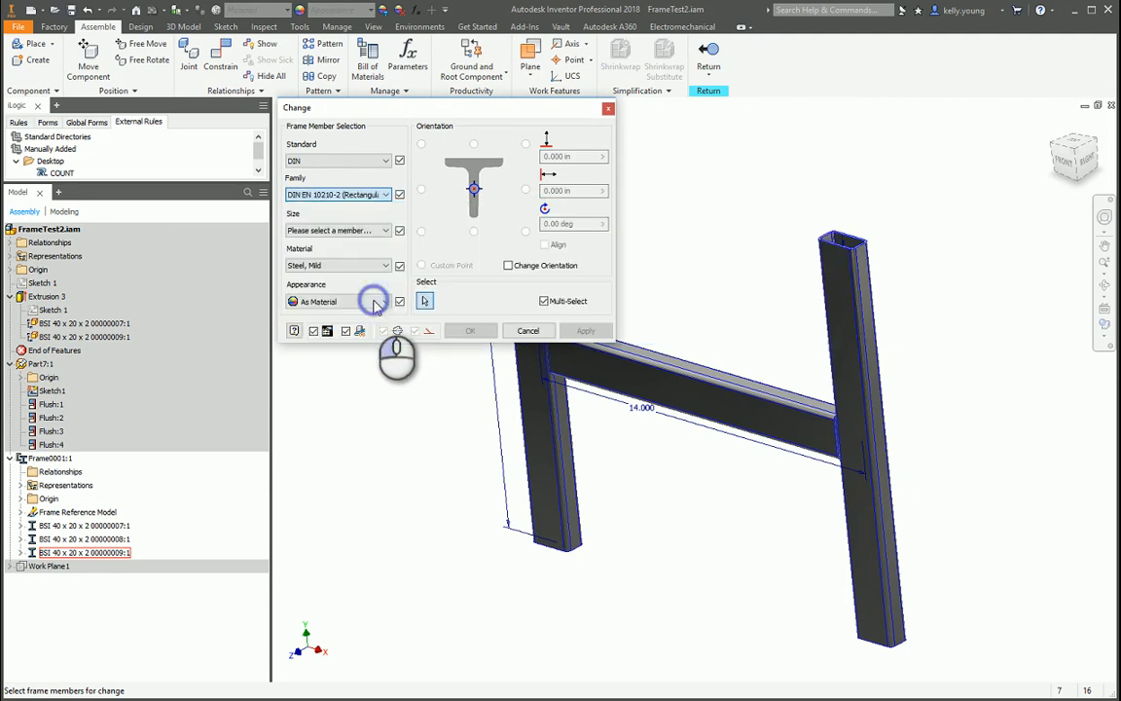
click(325, 231)
click(324, 240)
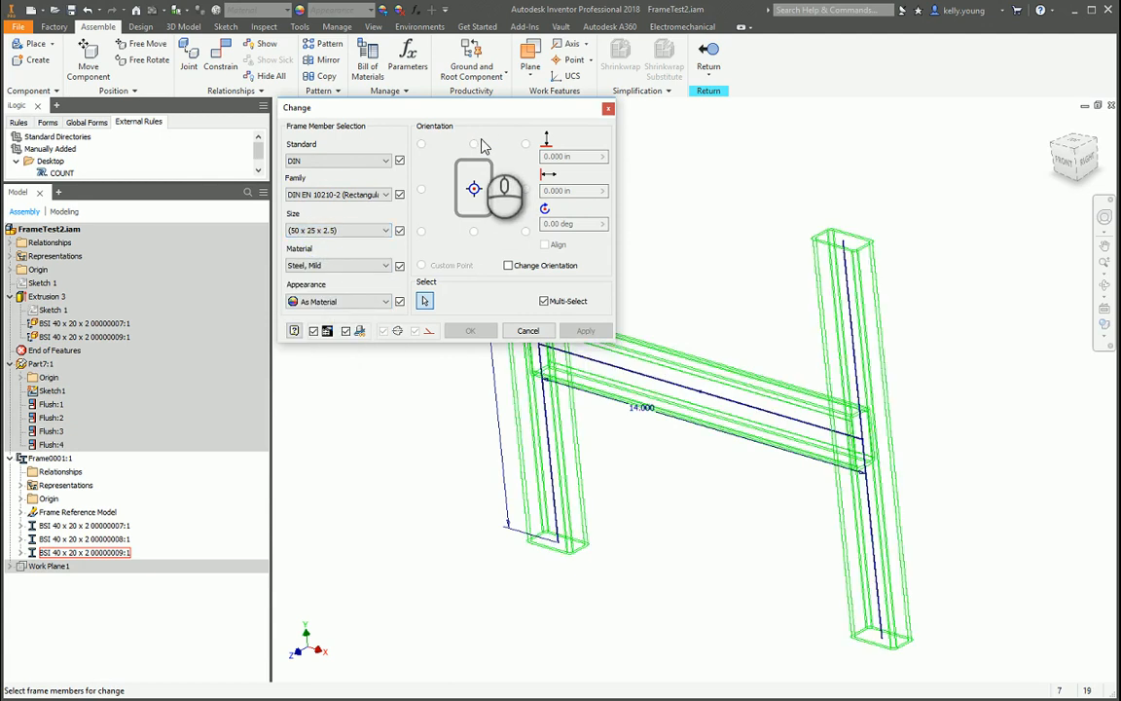
- Confirm the frame member change with the default file names and dismiss the Frame Generator error report
click(474, 334)
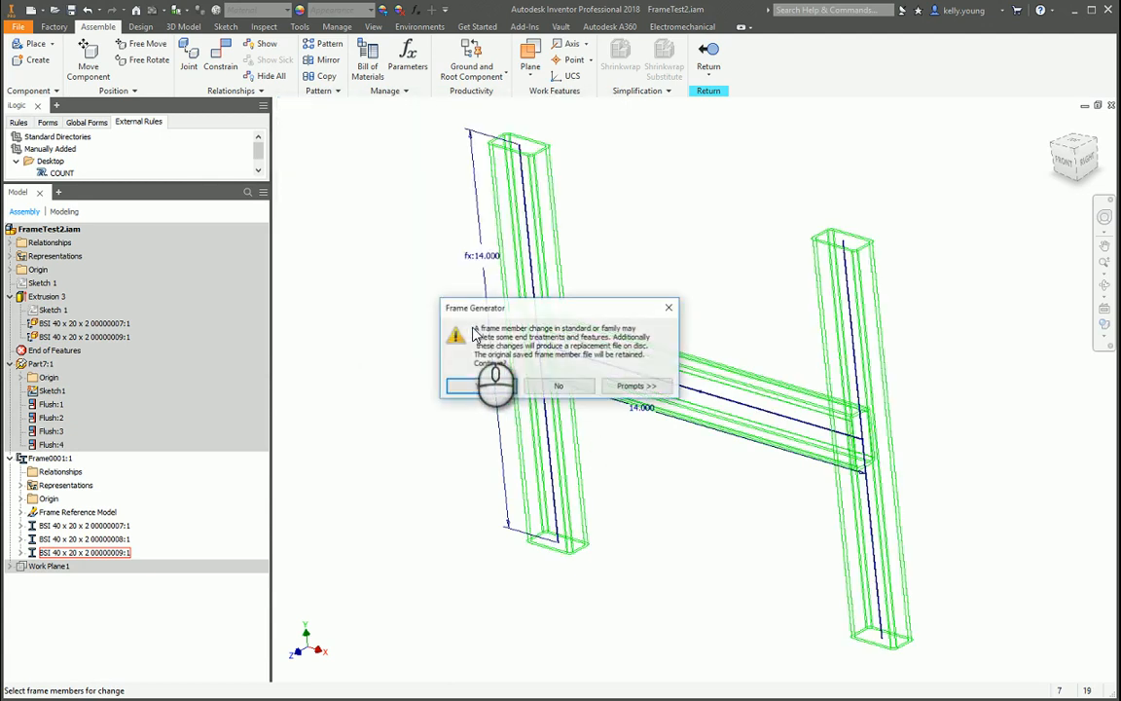
click(477, 388)
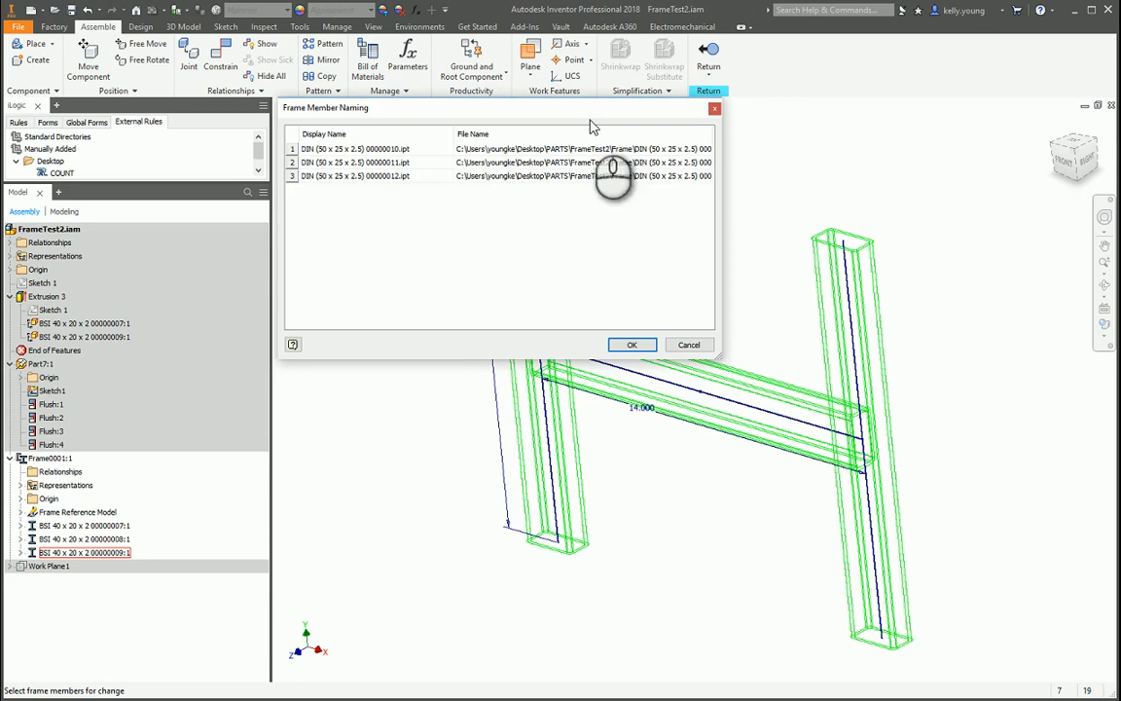
click(630, 346)
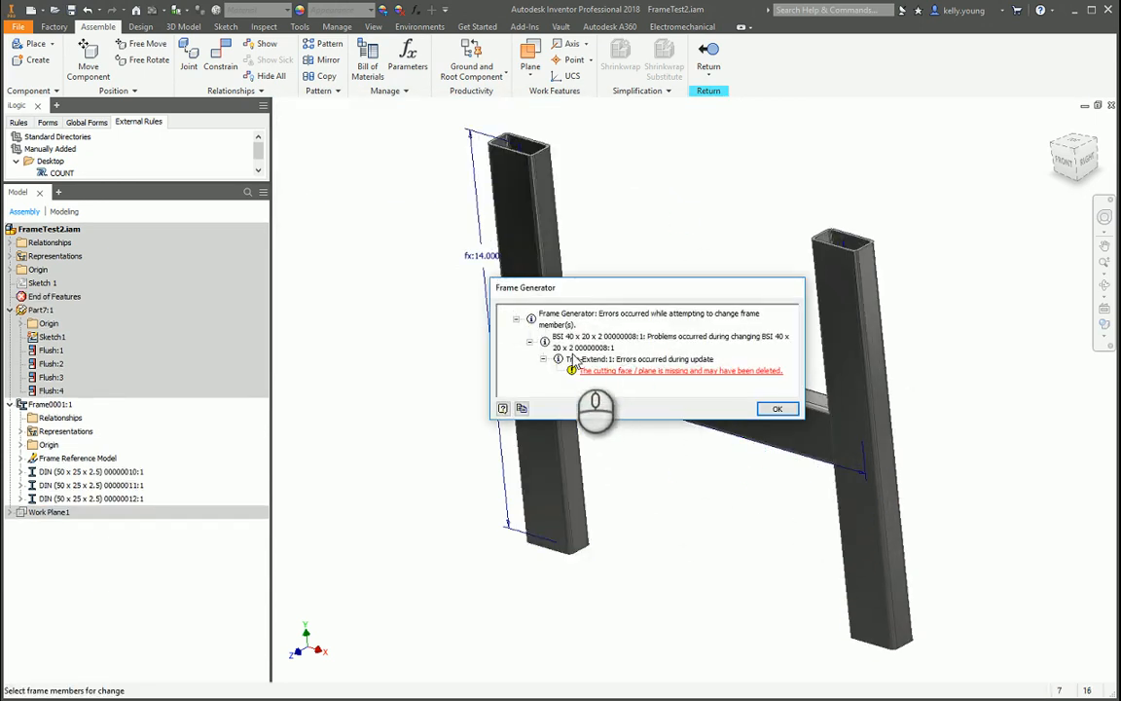
click(779, 410)
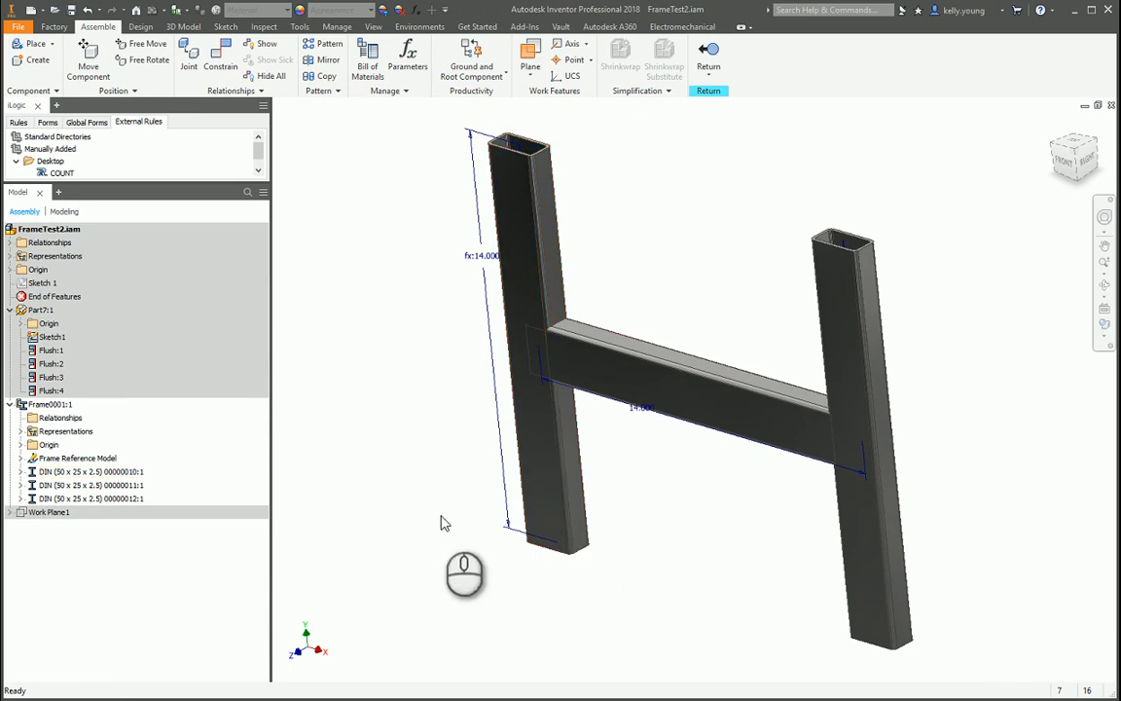
click(20, 485)
right_click(76, 513)
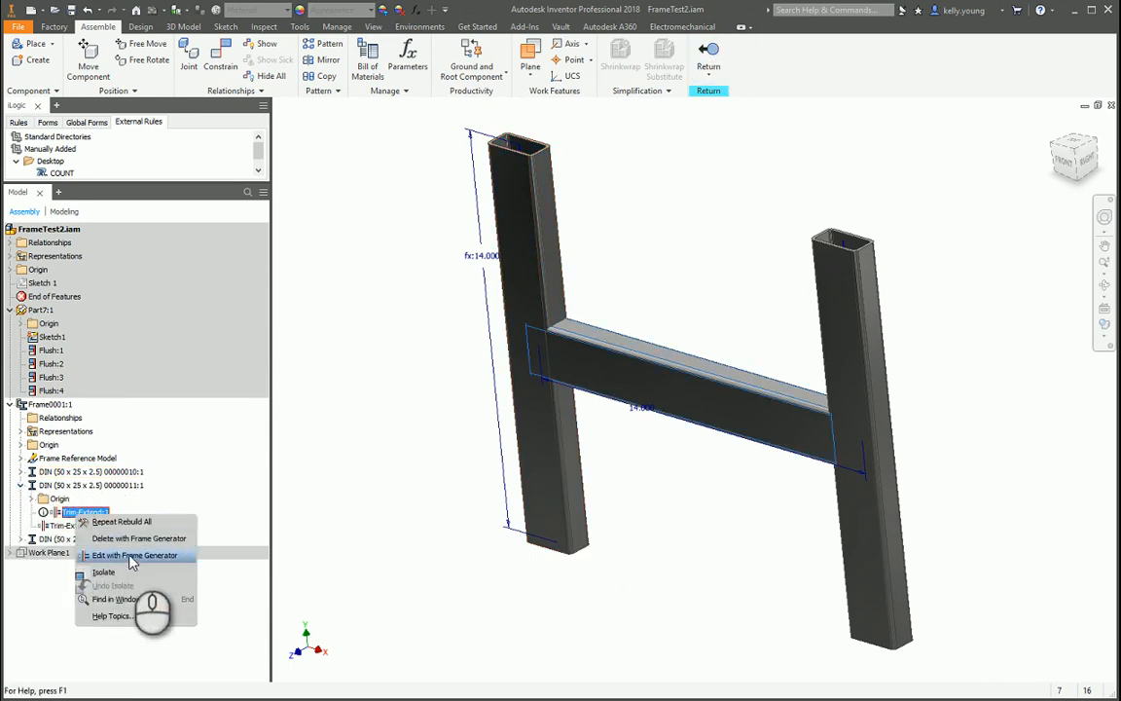
click(130, 556)
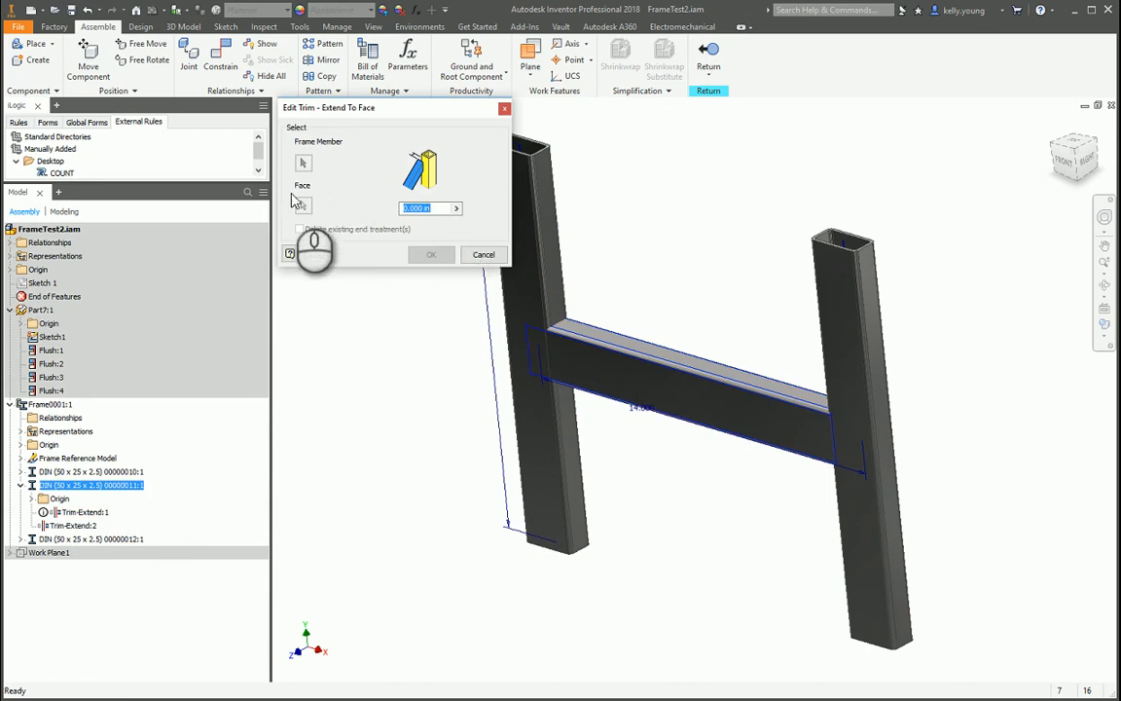
click(484, 256)
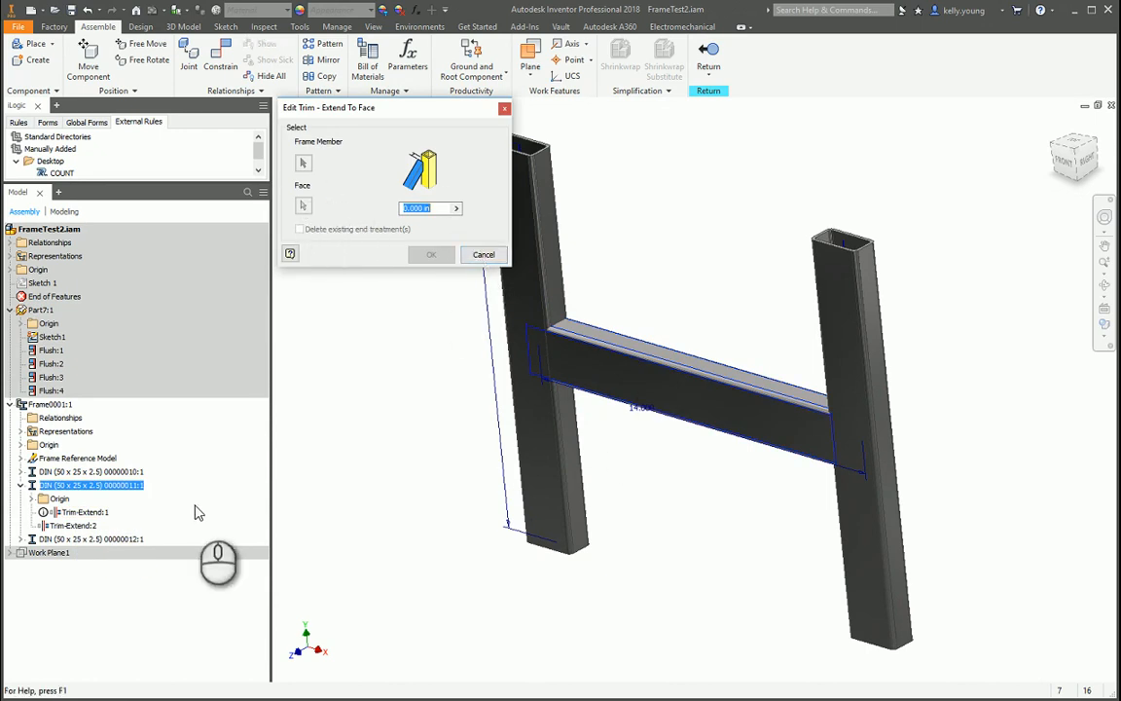
- Delete both Trim-Extend end treatments from the crossbar with Frame Generator and return to the assembly
ctrl+click(82, 527)
right_click(81, 526)
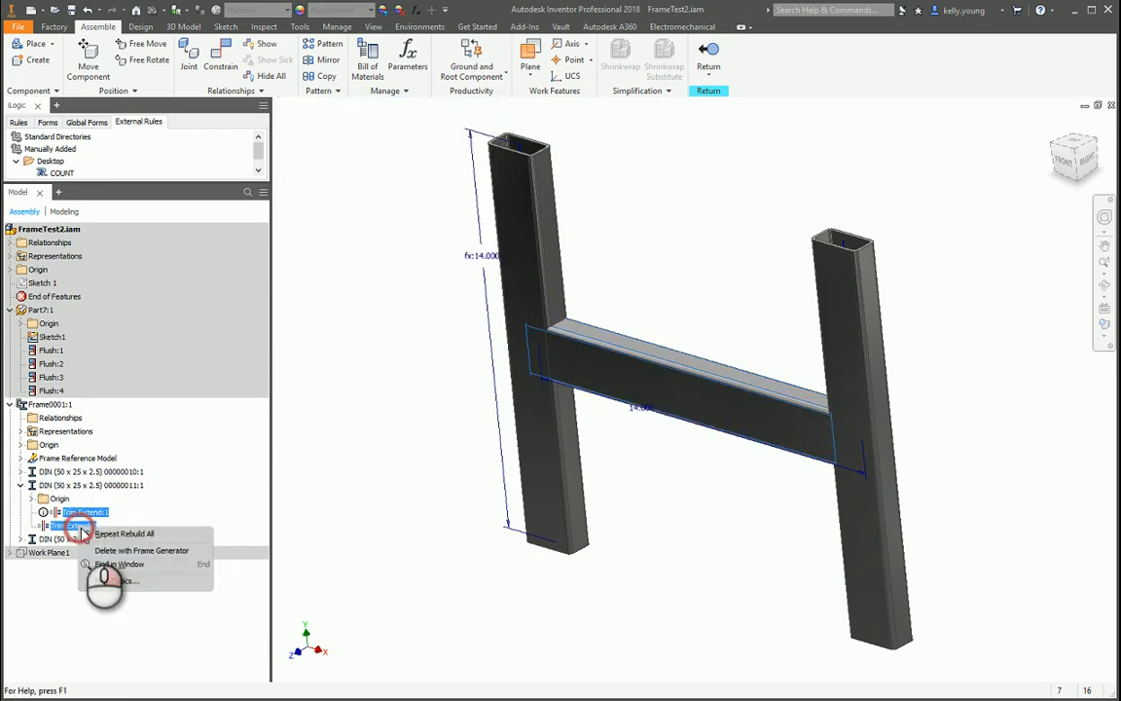
click(126, 551)
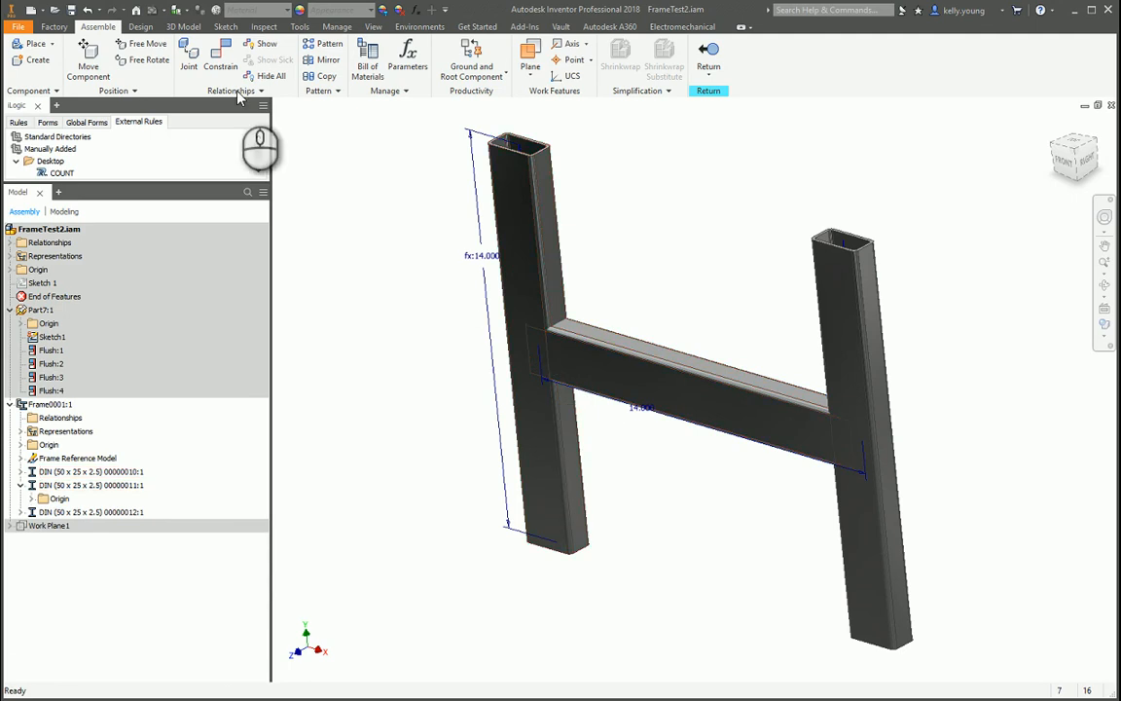
click(708, 54)
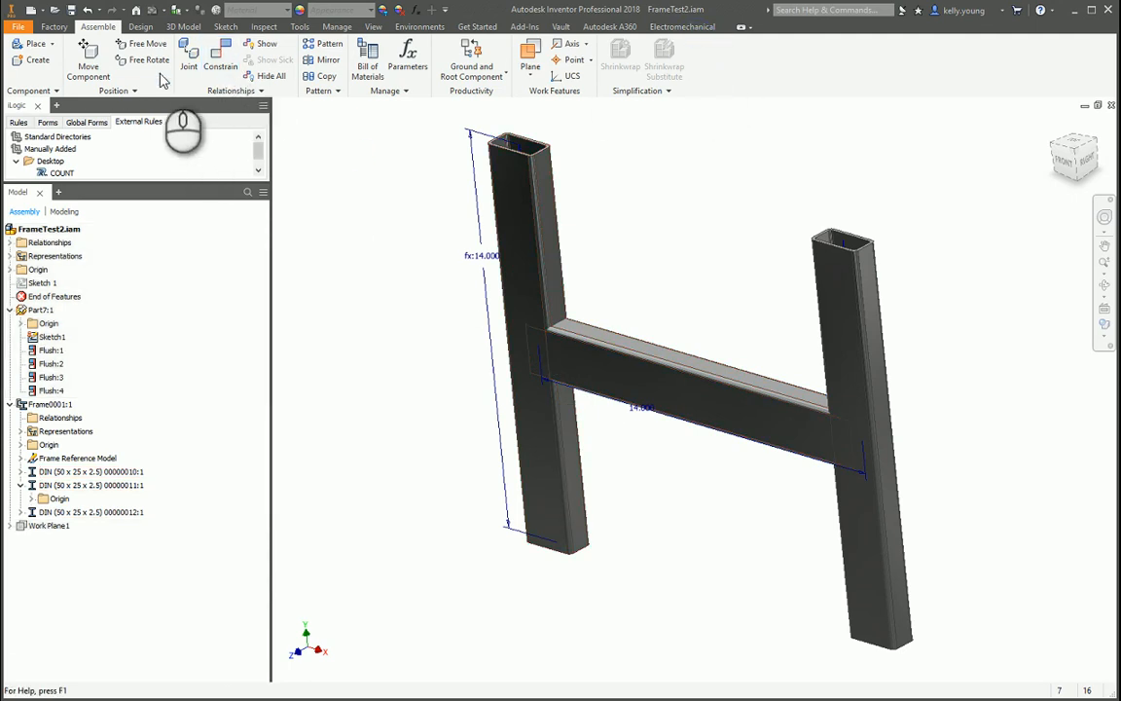
- Use Trim/Extend to trim the crossbar to the left upright's inner face with a 0.000 in offset
click(139, 27)
click(199, 60)
click(601, 412)
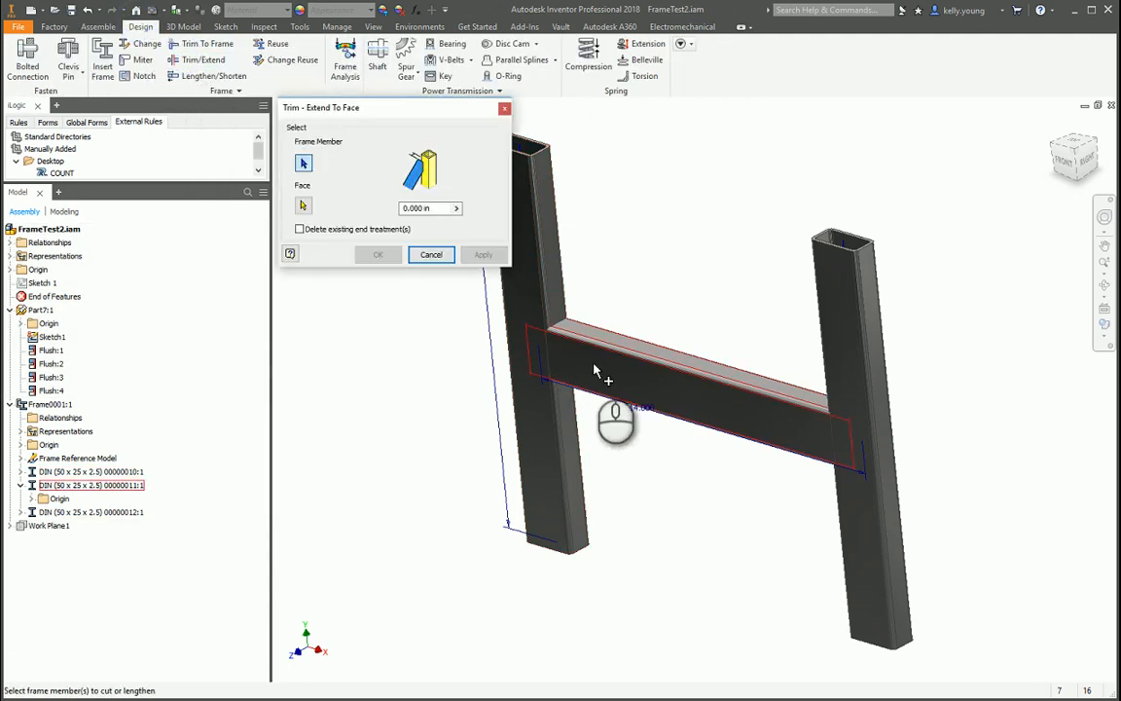
click(560, 292)
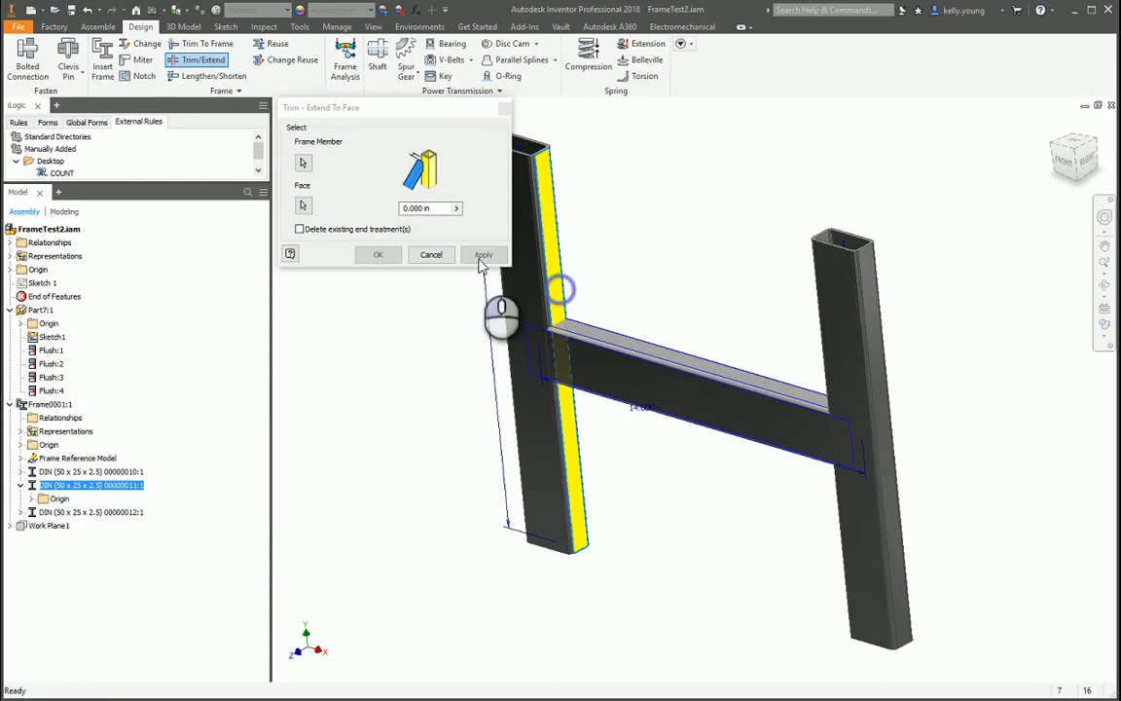
- Trim the crossbar's other end to the inner face of the right upright and finish Trim/Extend
click(695, 391)
shift+middle_drag(693, 388, 856, 341)
click(304, 207)
click(861, 307)
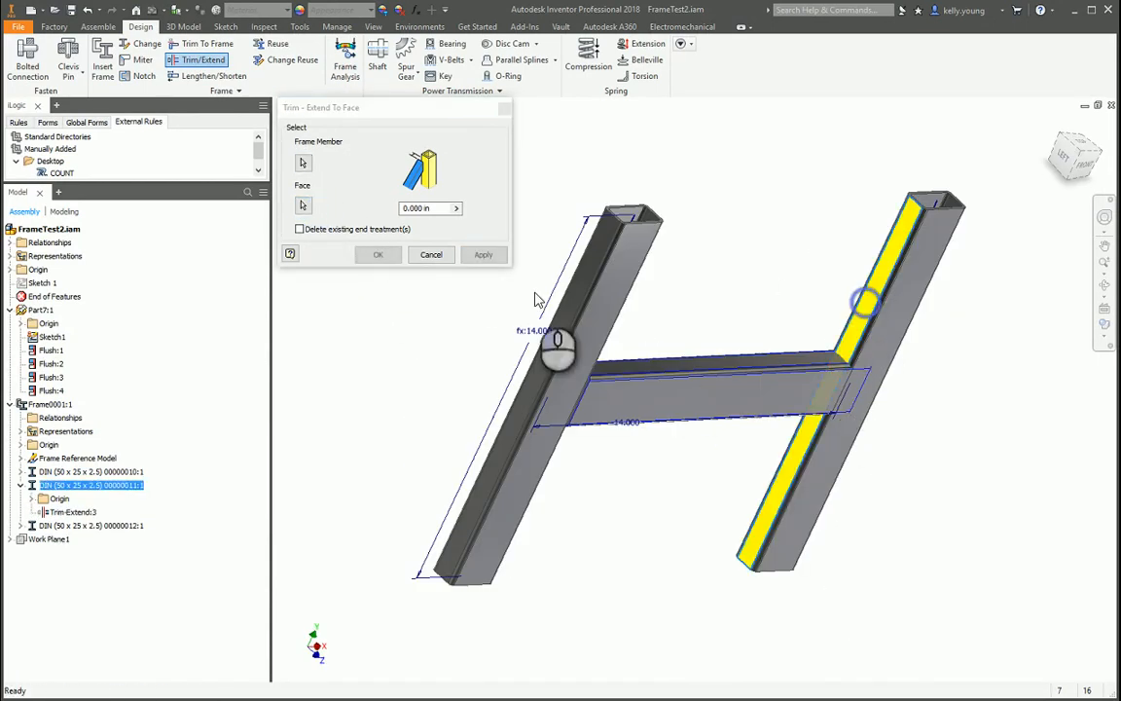
click(378, 254)
shift+middle_drag(733, 426, 623, 325)
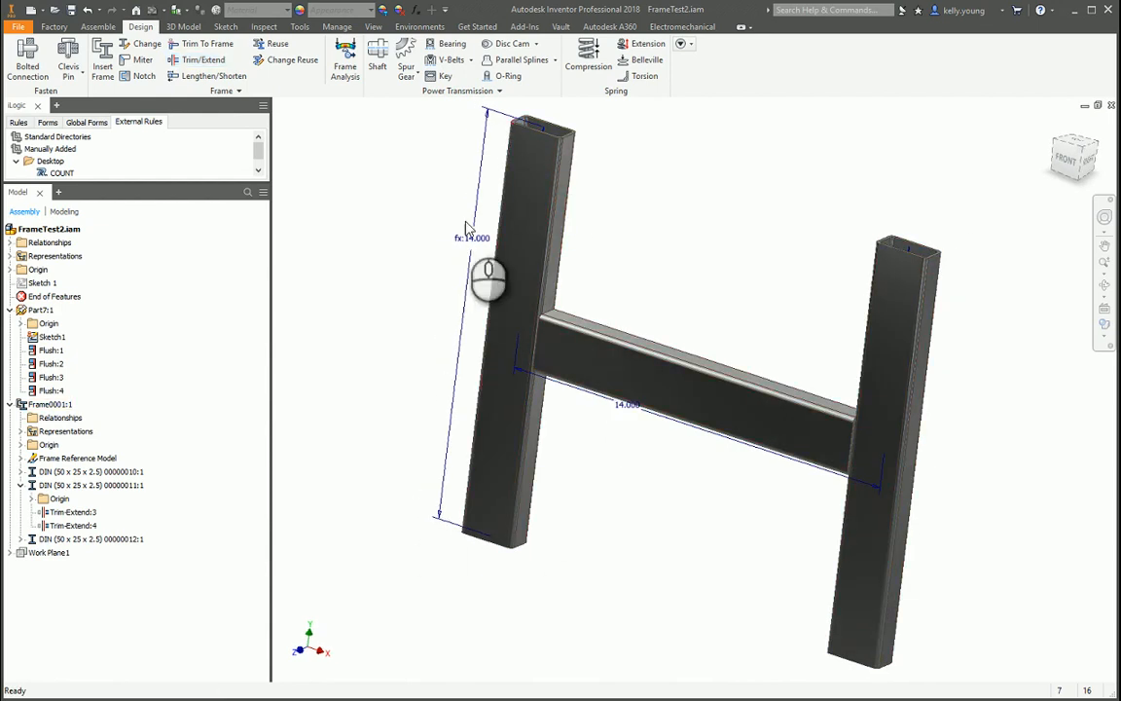
- Cut-extrude the four hole circles of the assembly sketch 1 in into the uprights, using the first direction option
right_click(42, 283)
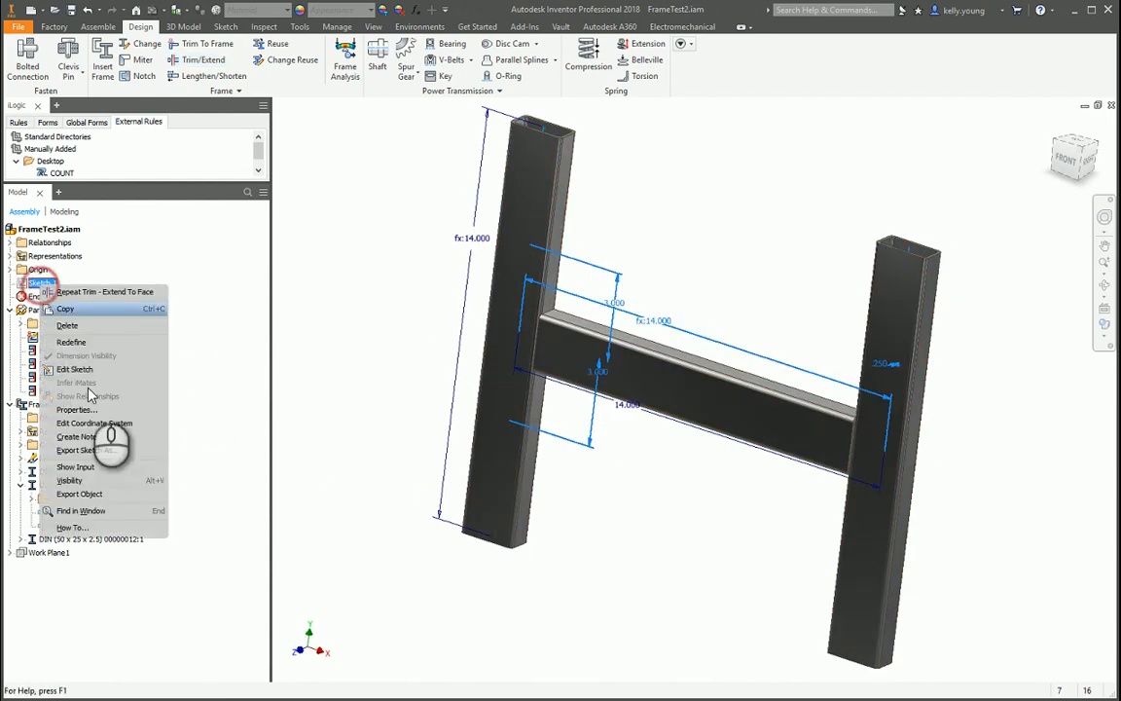
click(371, 401)
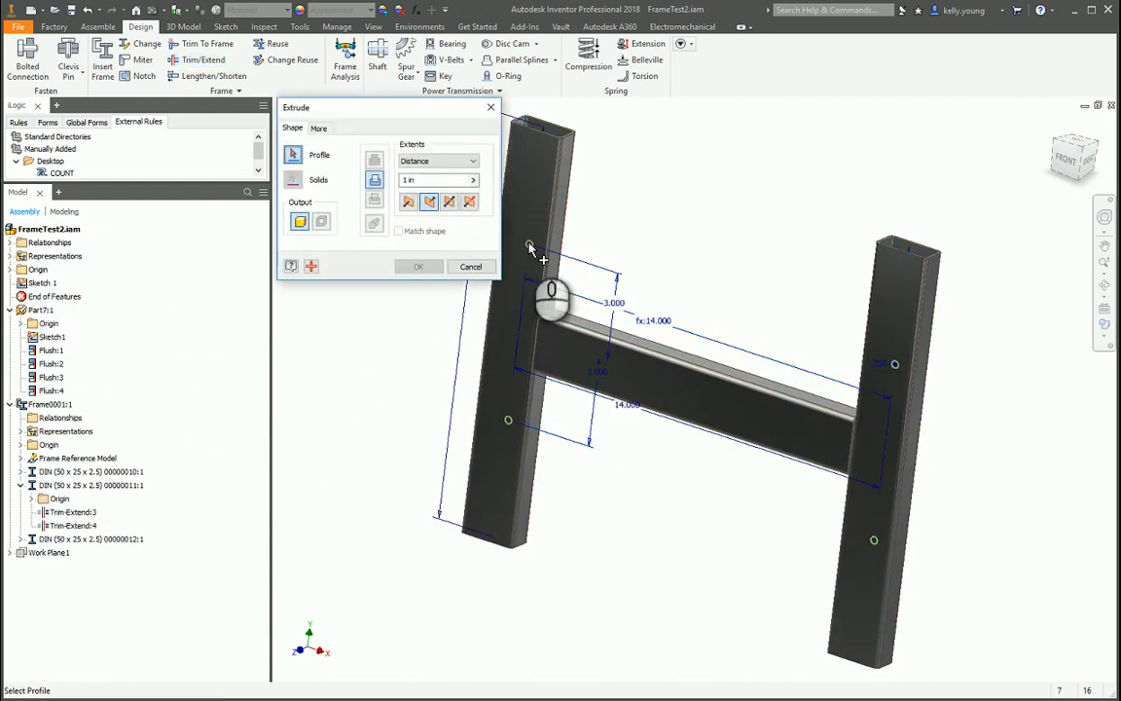
click(895, 365)
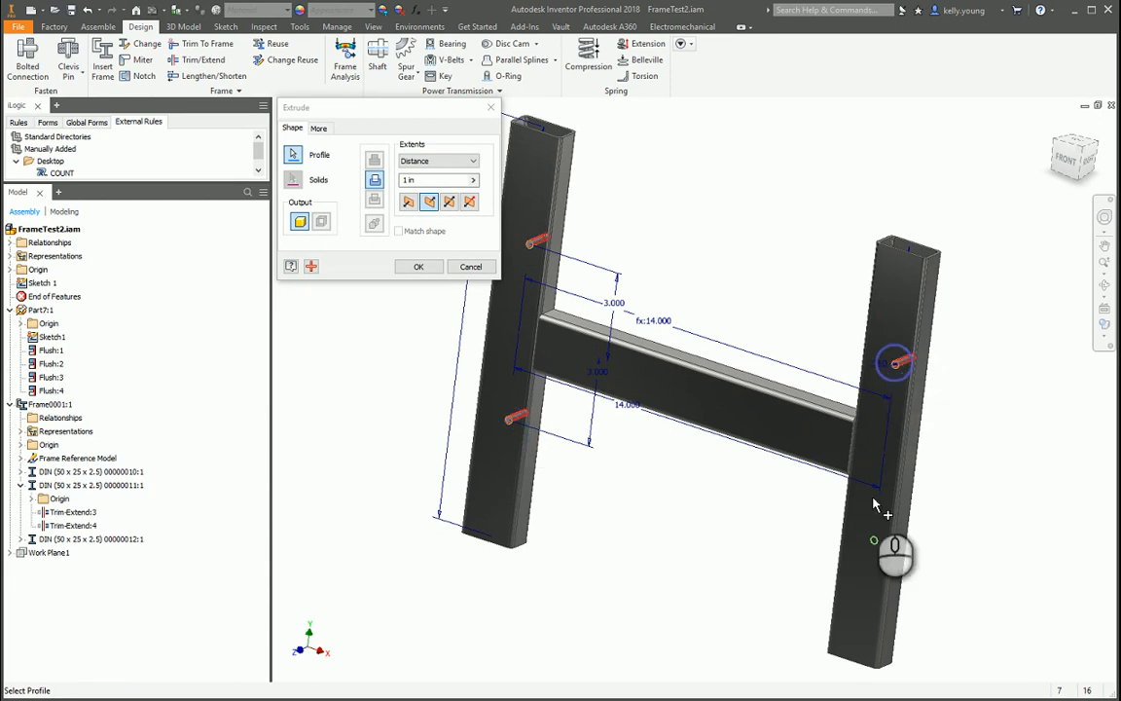
click(373, 179)
click(411, 199)
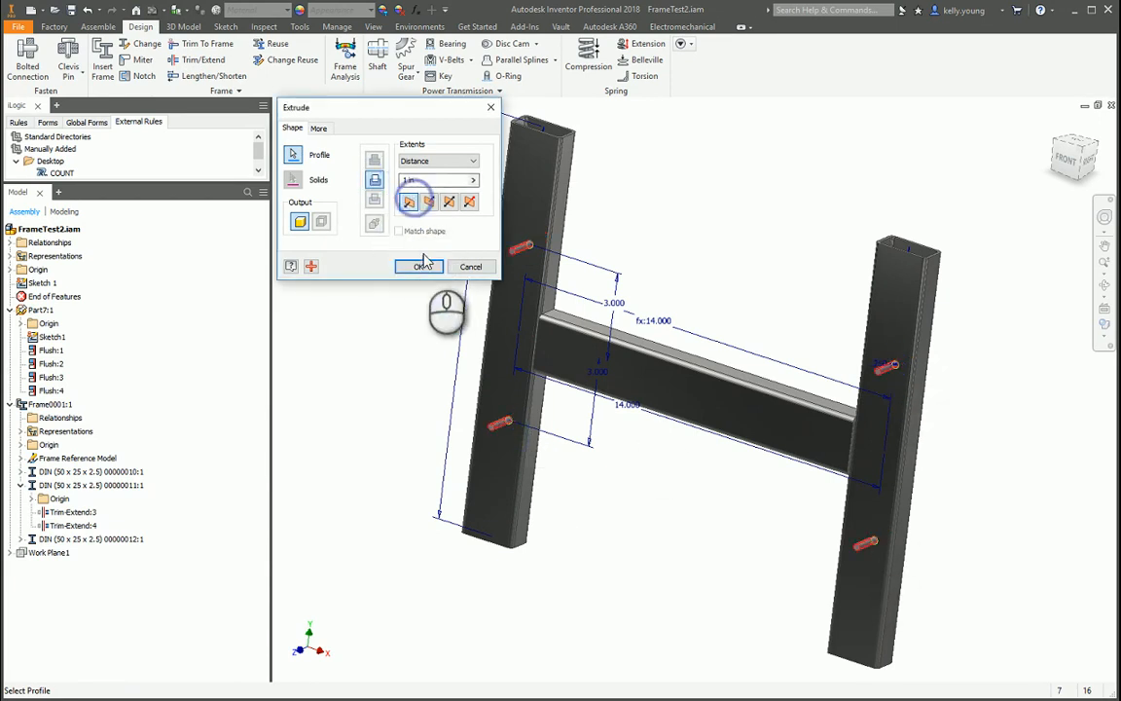
click(422, 265)
shift+middle_drag(680, 332, 671, 395)
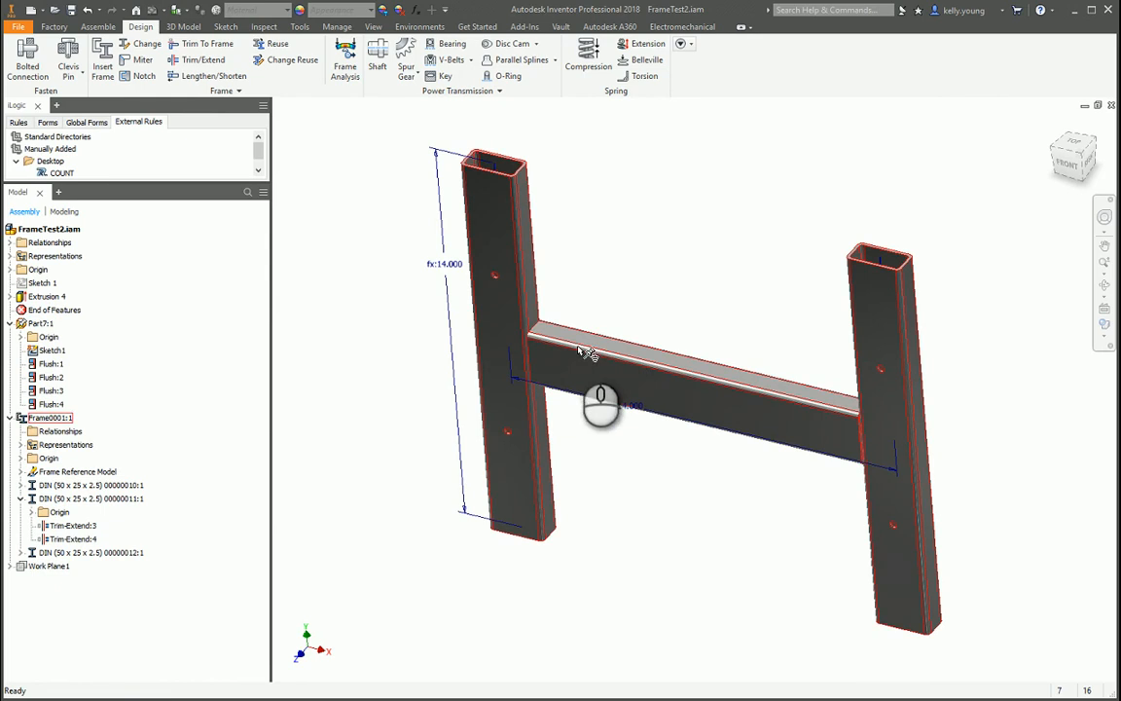
- Edit the skeleton part in place, set the distance between the uprights to 10 in, and return to the assembly
click(52, 352)
click(133, 366)
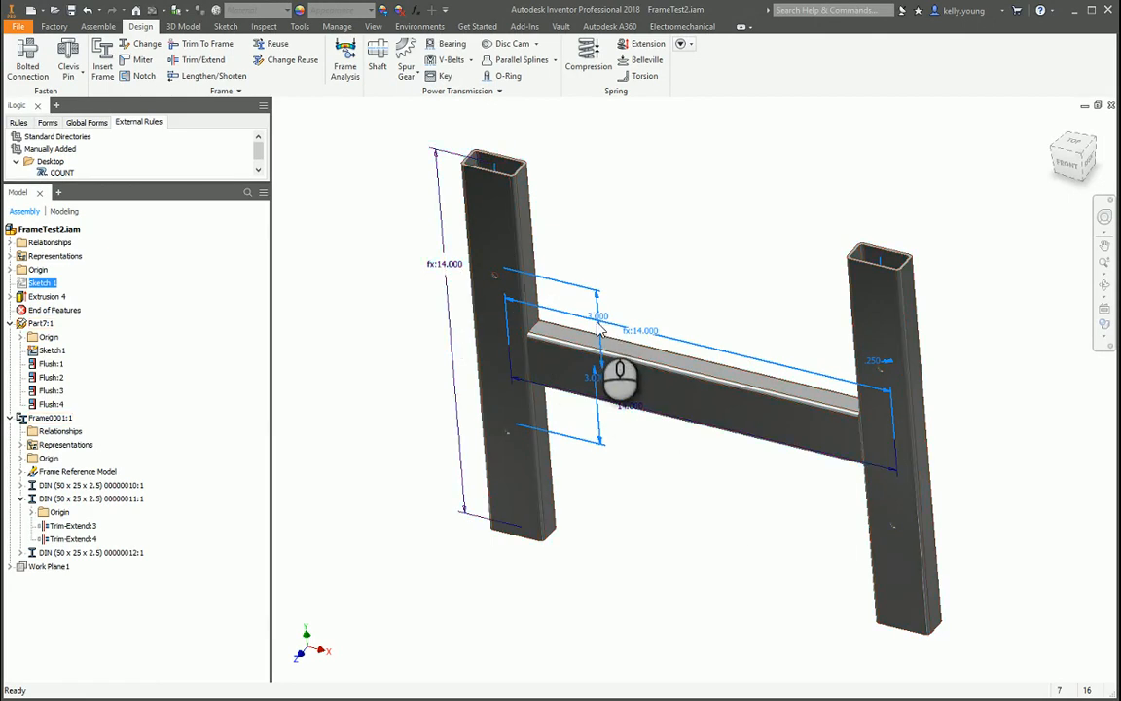
click(696, 476)
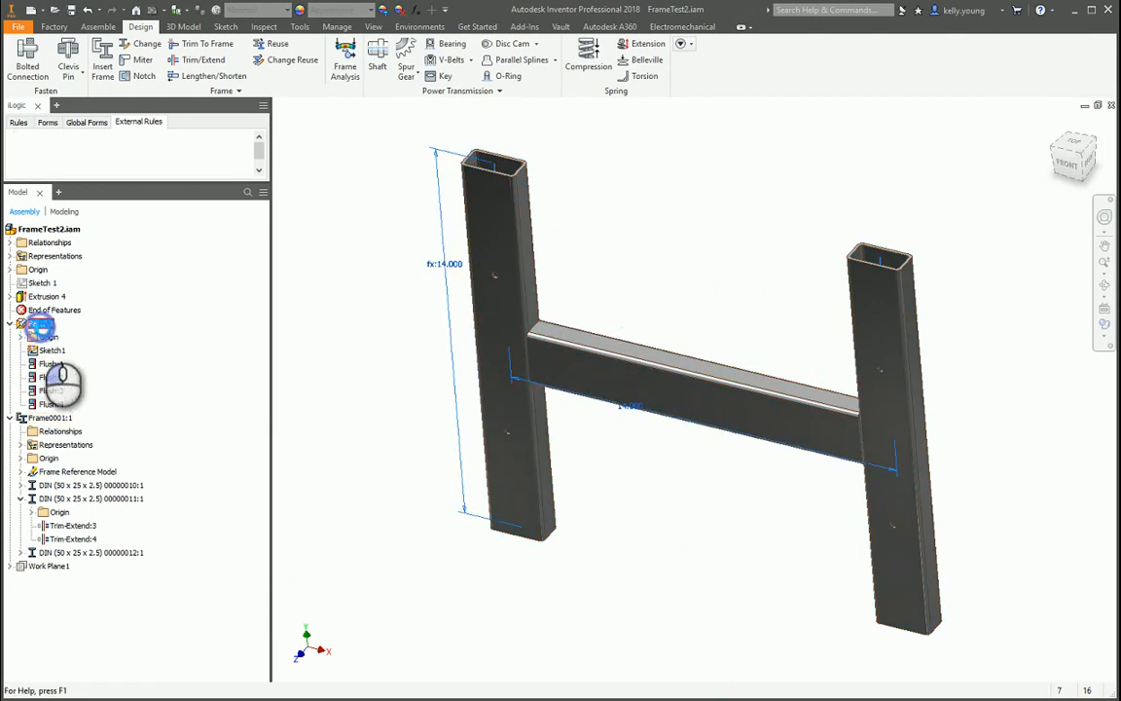
double_click(41, 323)
double_click(630, 407)
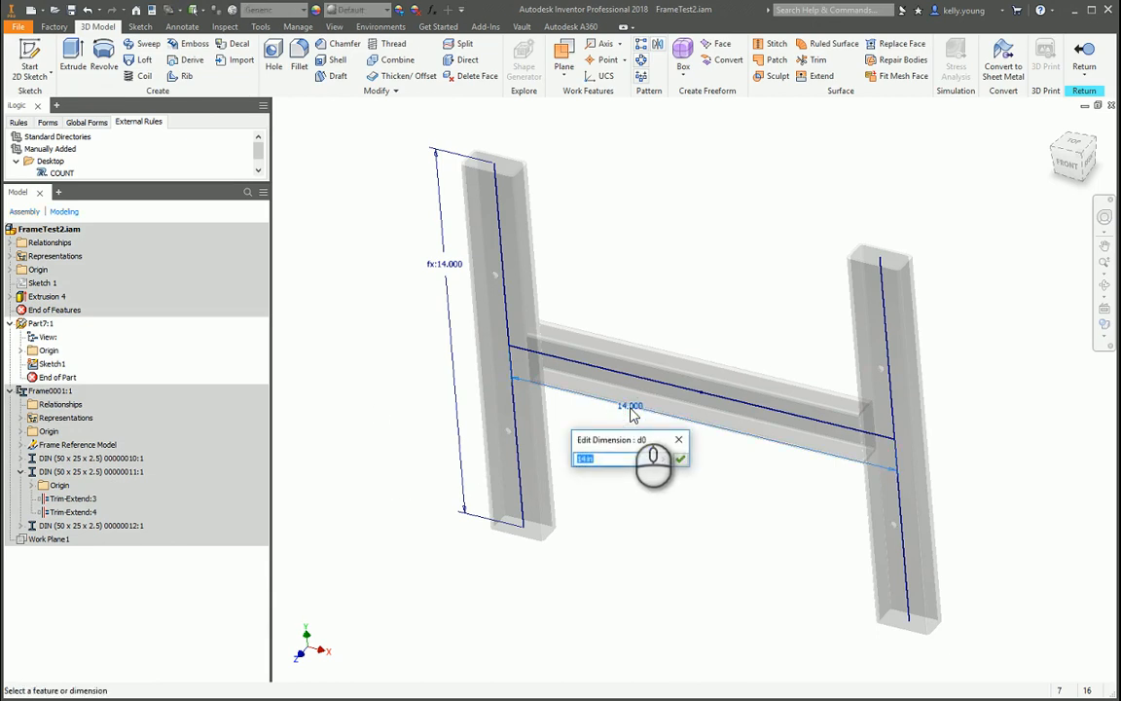
text(10)
key(Return)
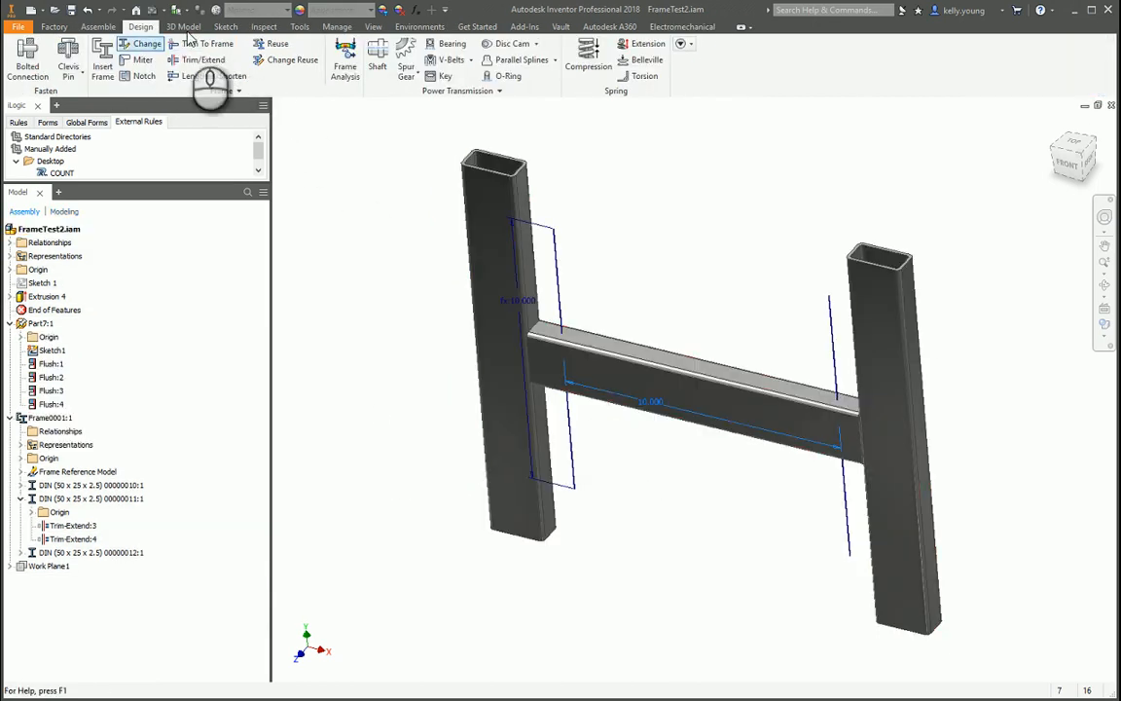
- Rebuild the whole assembly with Rebuild All and clear the sketch selection
click(337, 26)
click(79, 43)
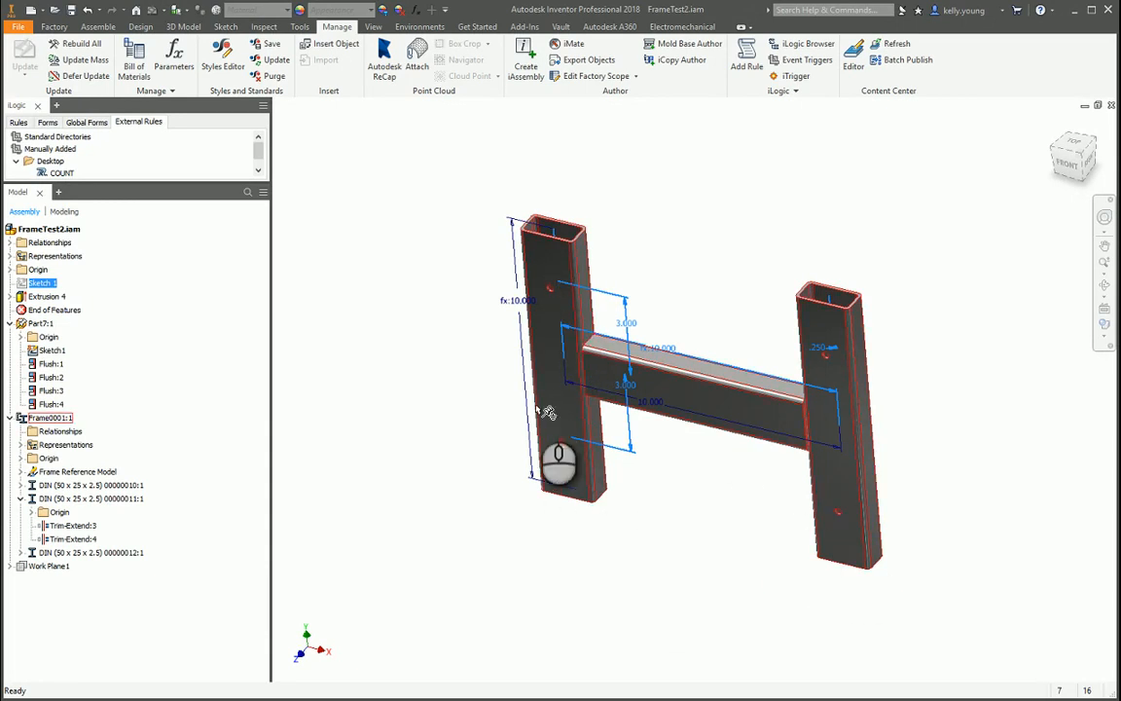
click(473, 502)
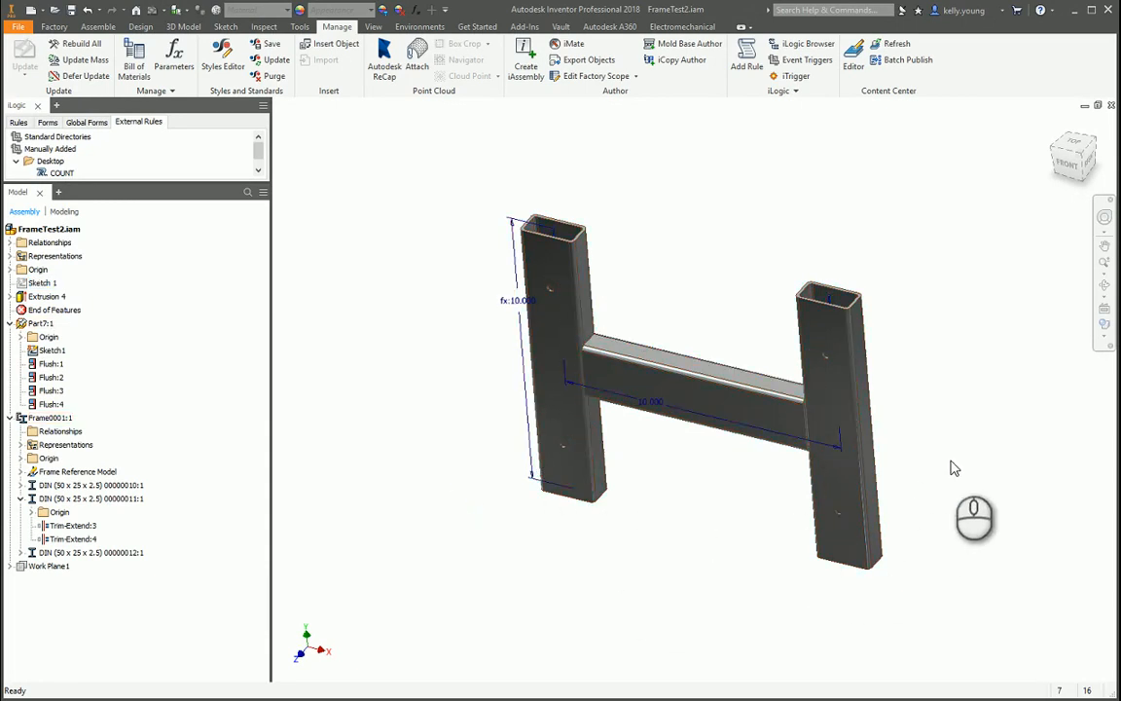